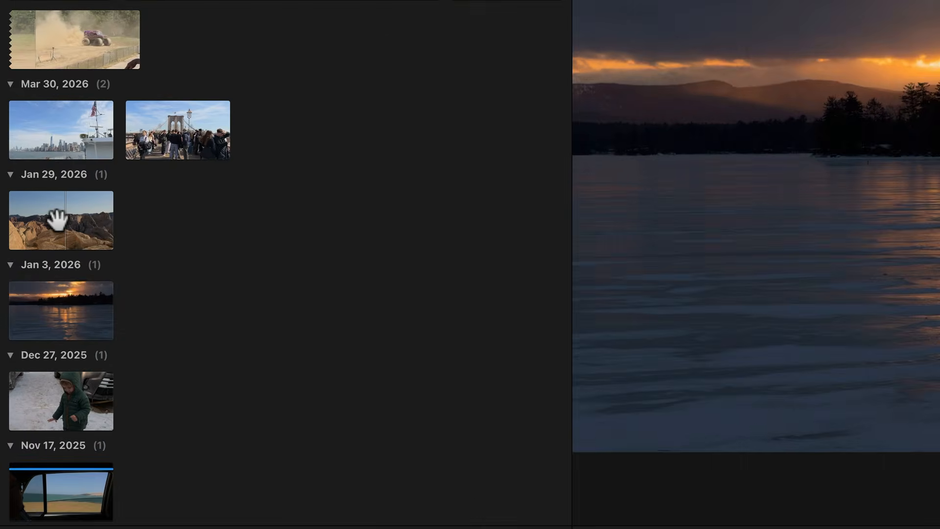
- Select the 14 clips in the browser and show their metadata in the Extended view of the info inspector
click(58, 221)
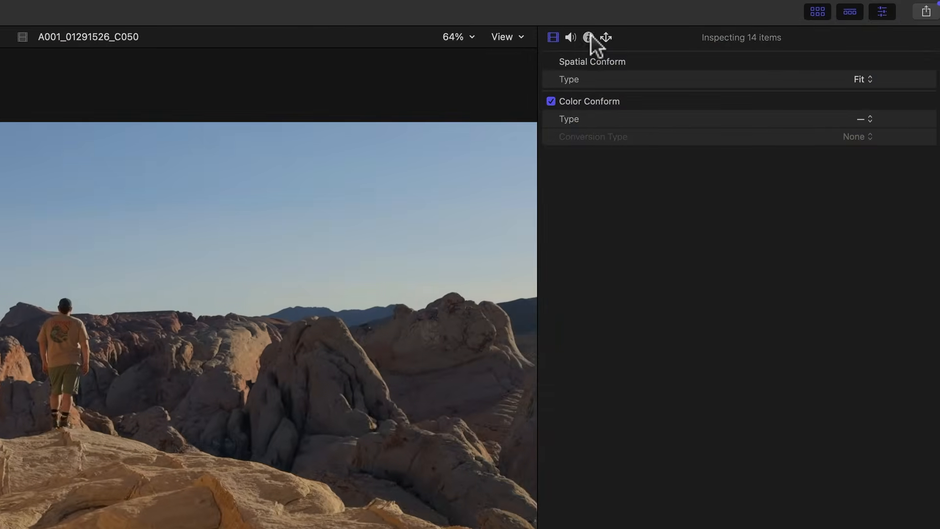
click(589, 37)
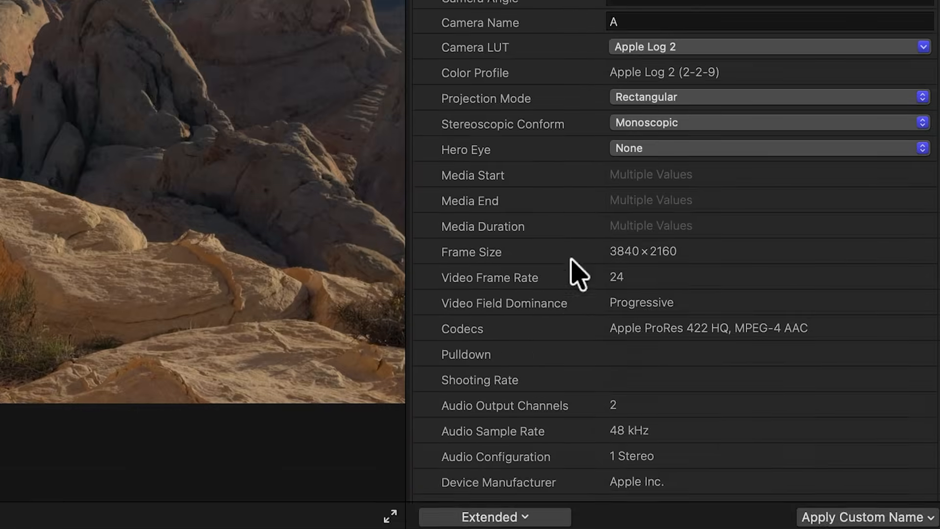
click(527, 516)
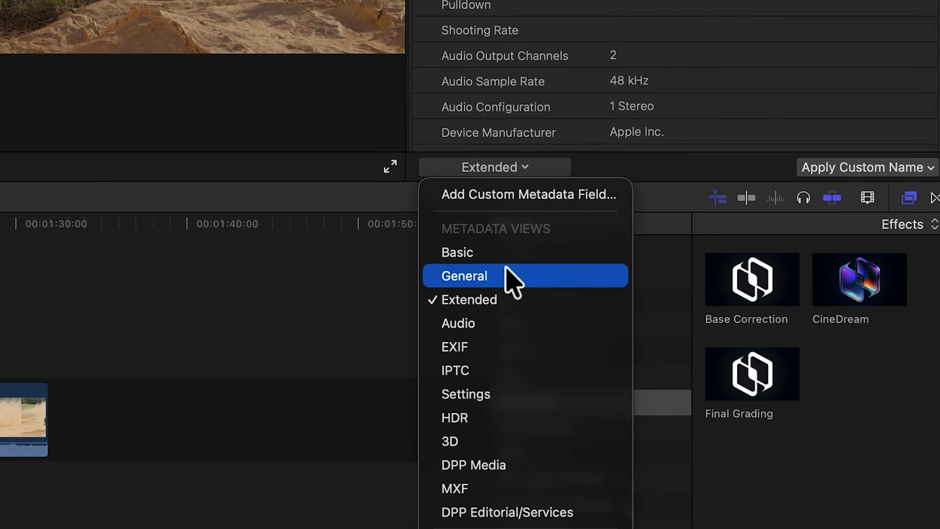
click(509, 300)
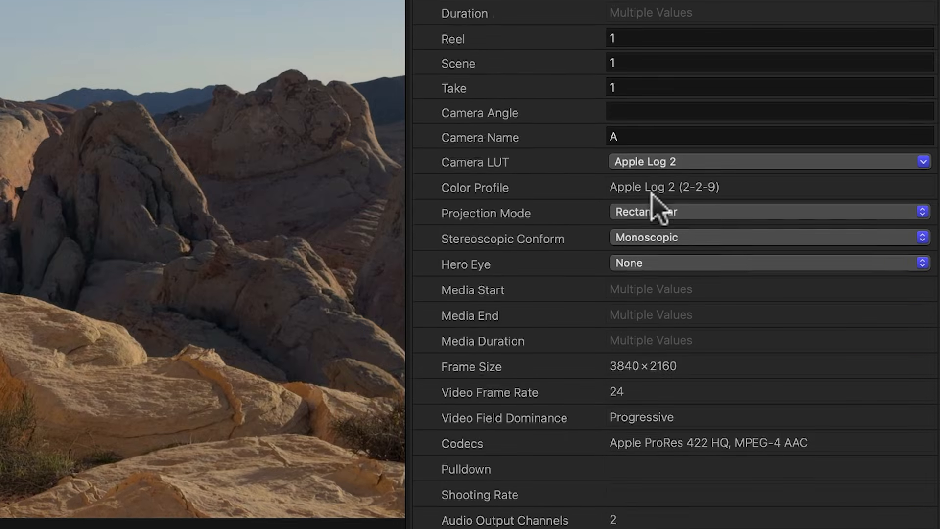
- Set the Camera LUT of the selected browser clips to None
click(664, 192)
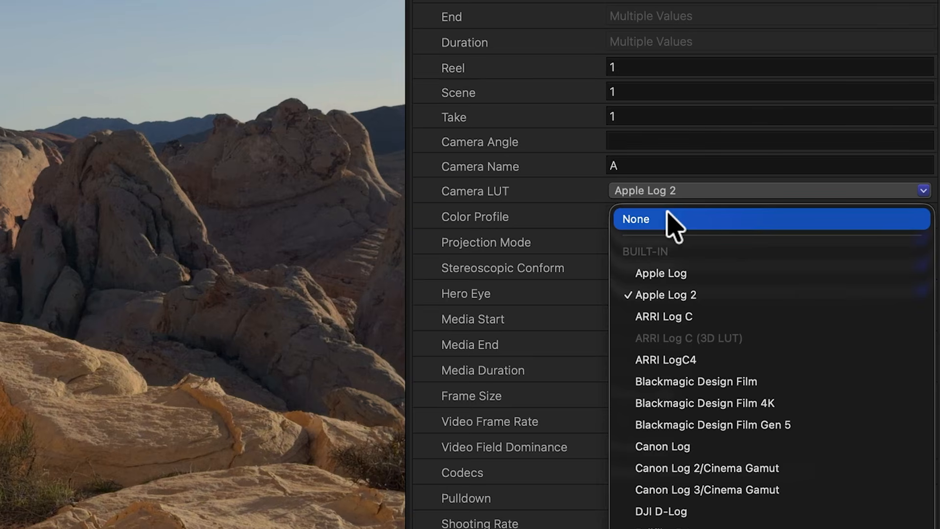
click(566, 196)
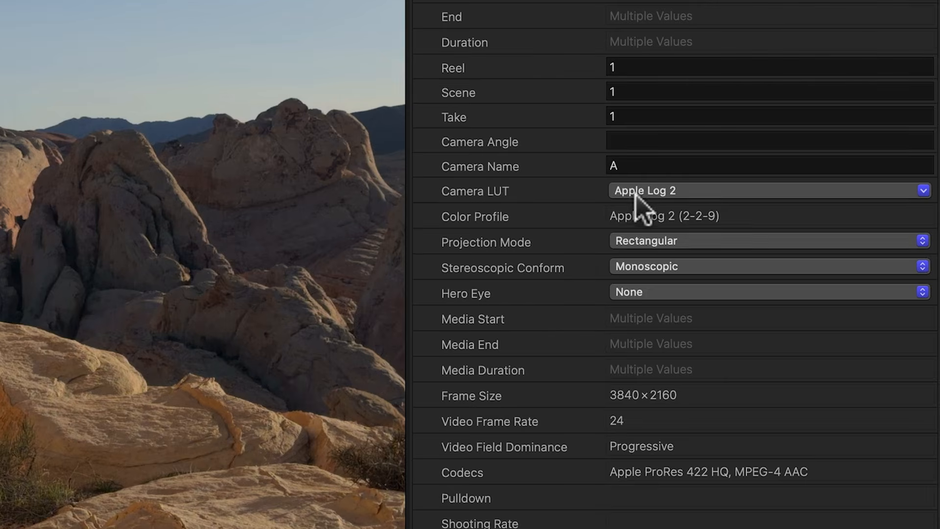
click(823, 182)
click(643, 221)
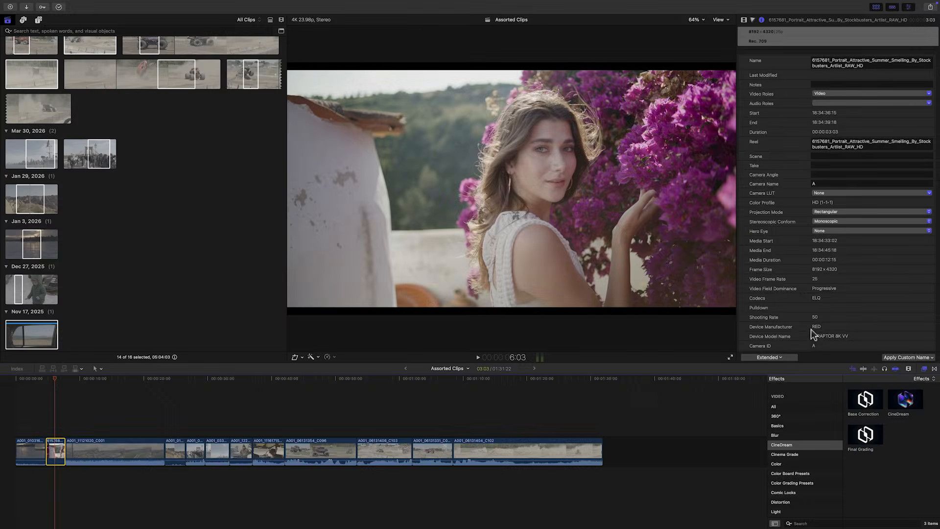
- Modify the portrait clip's RED RAW settings to the REDWideGamutRGB color space and Log 3G10 gamma, and apply them
scroll(768, 289, down, 10)
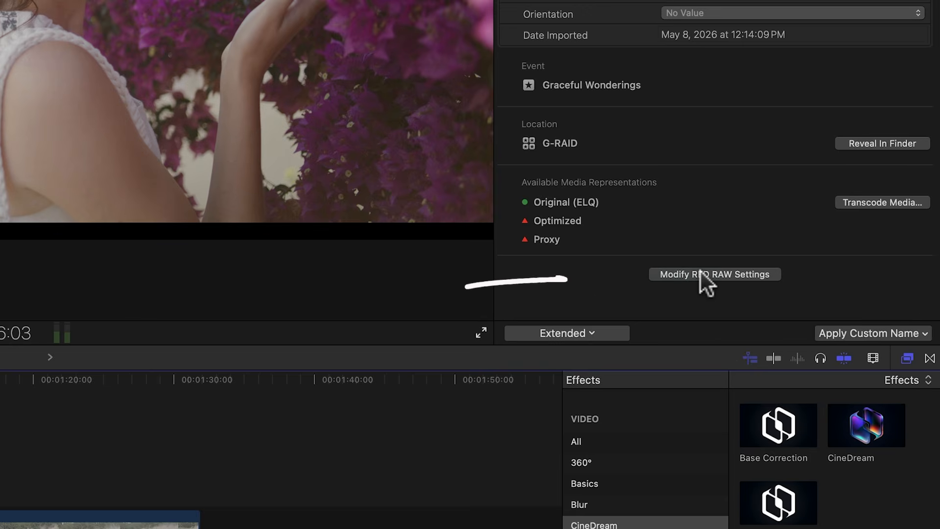
click(701, 275)
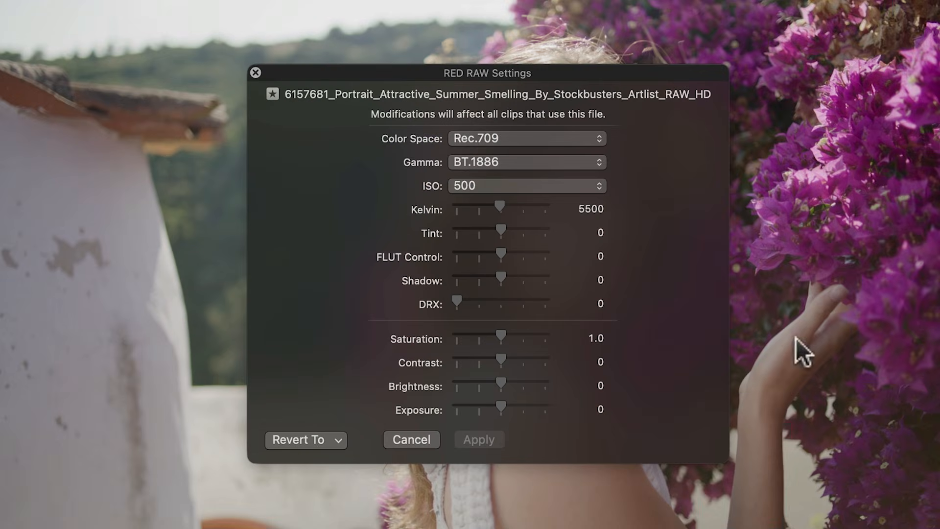
click(411, 33)
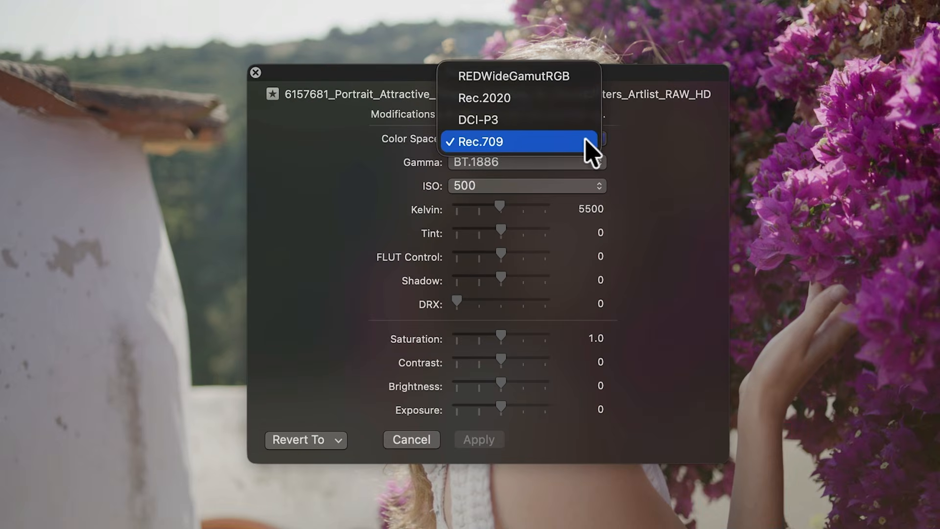
click(575, 79)
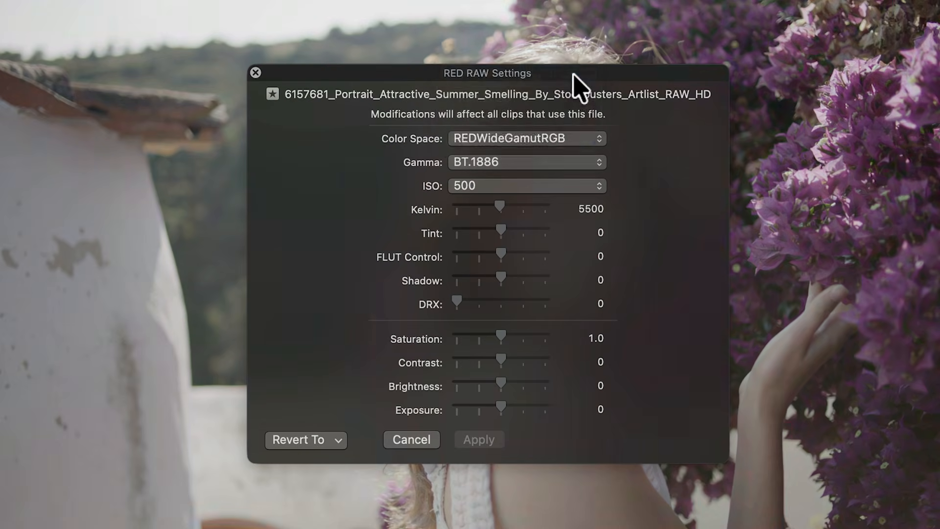
click(585, 169)
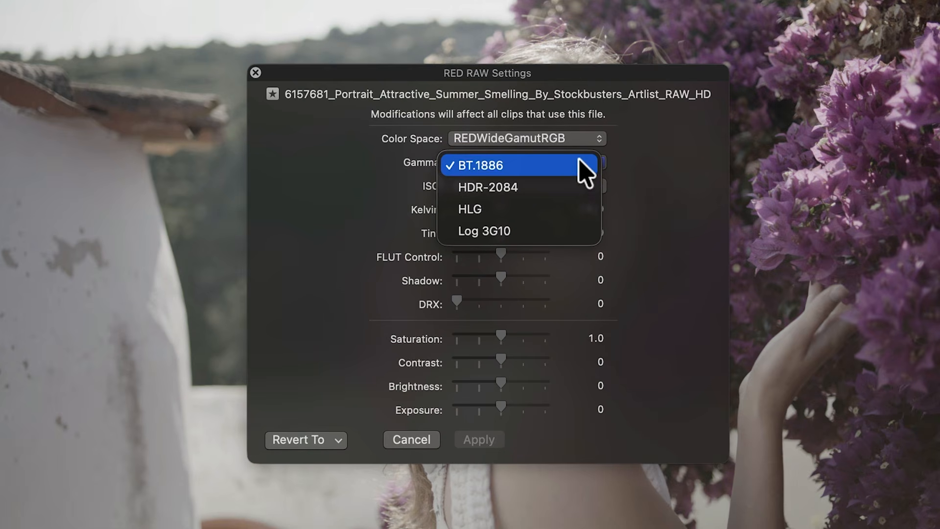
click(563, 232)
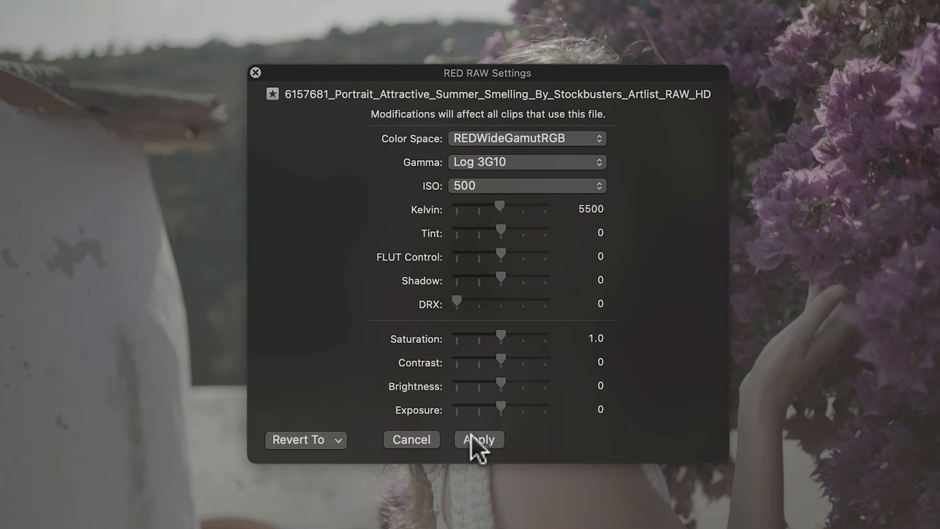
click(473, 437)
click(256, 72)
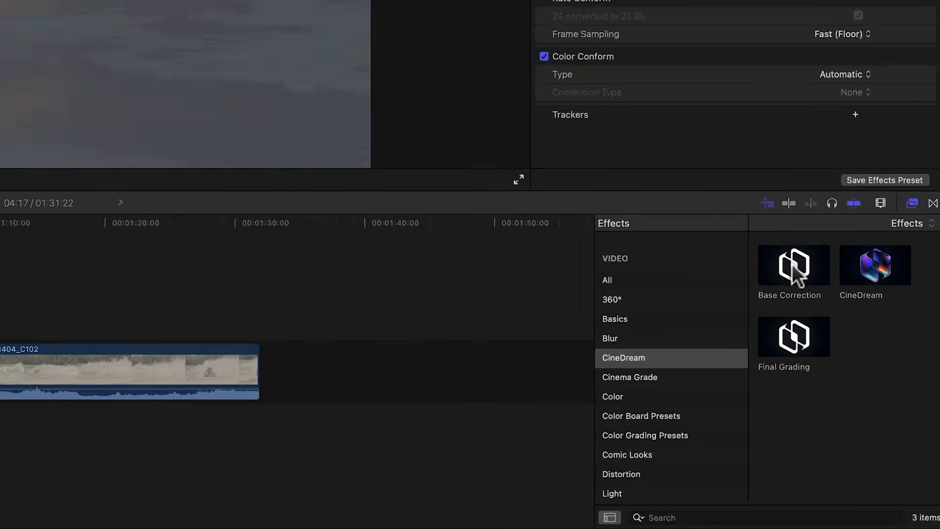
- Apply the CineDream Base Correction effect to the first timeline clip and set its Input Color Profile to Apple Log 2
drag(865, 399, 296, 404)
drag(240, 227, 79, 329)
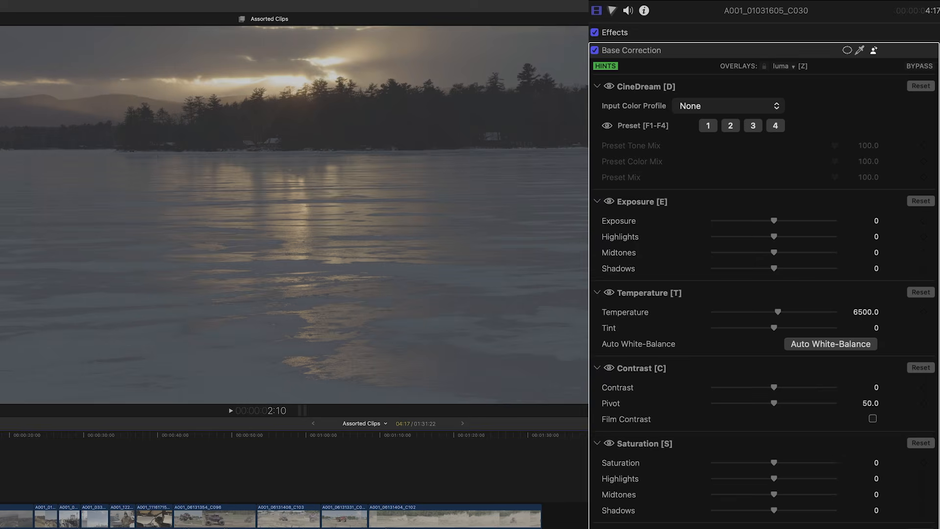
click(701, 107)
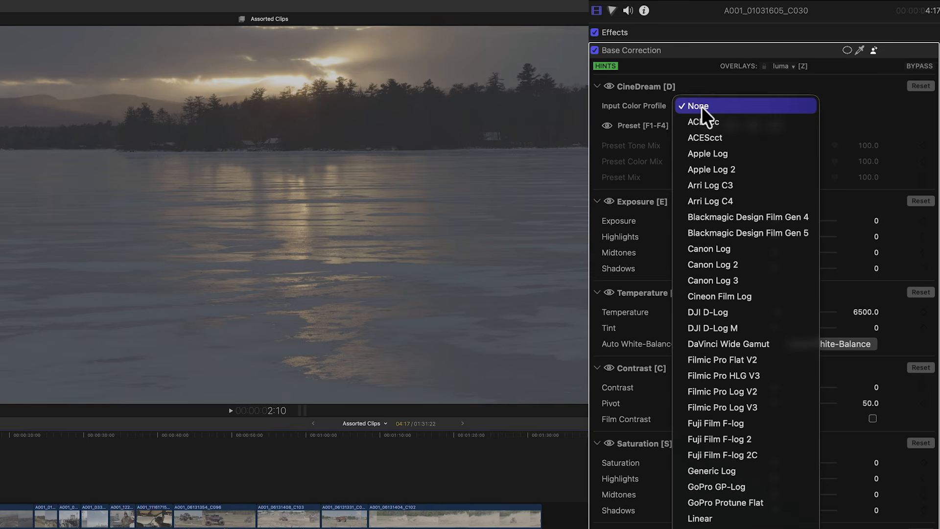
click(709, 167)
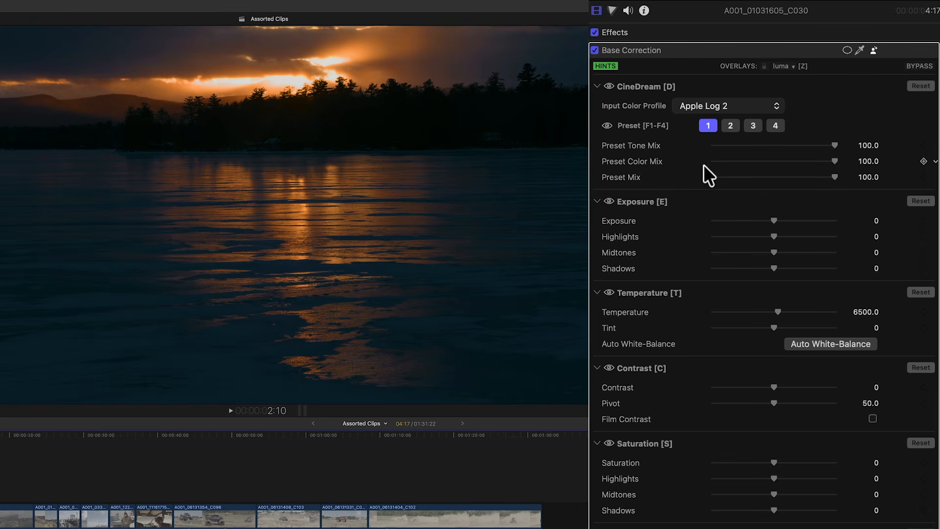
click(750, 113)
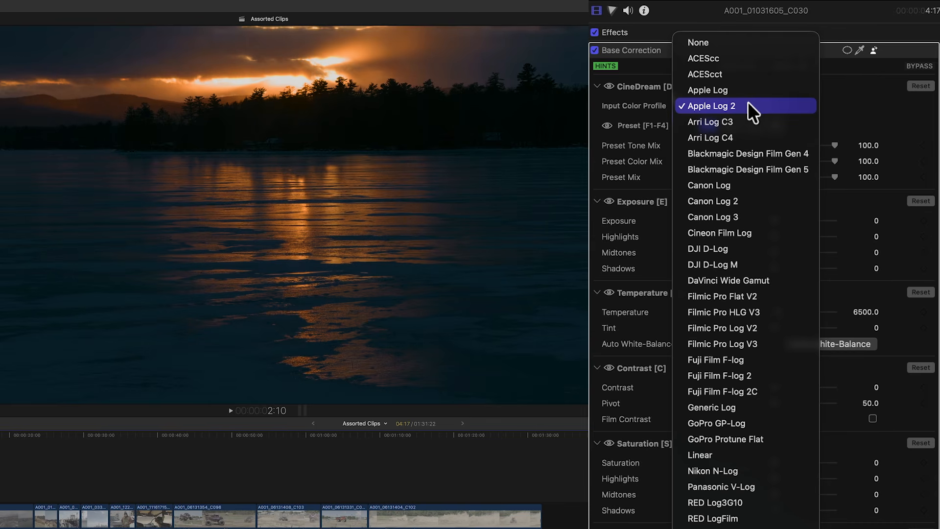
scroll(755, 294, down, 5)
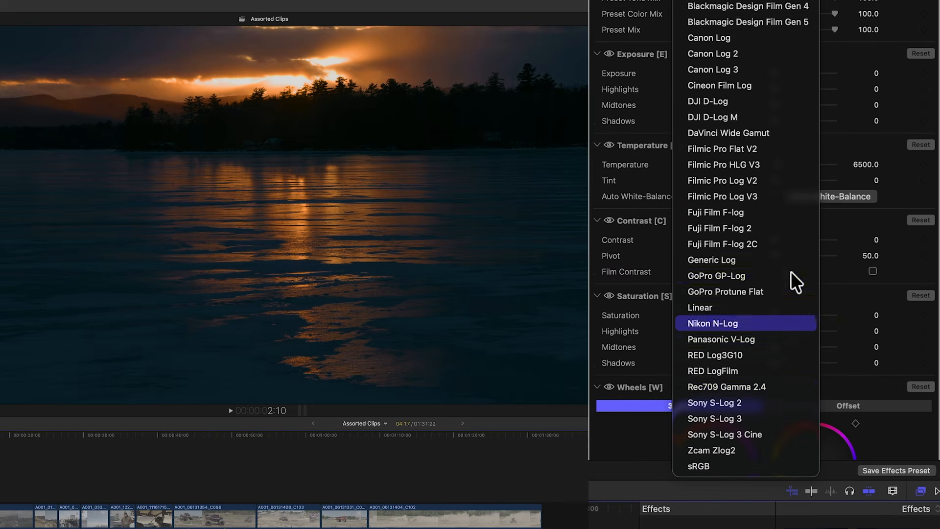
click(861, 116)
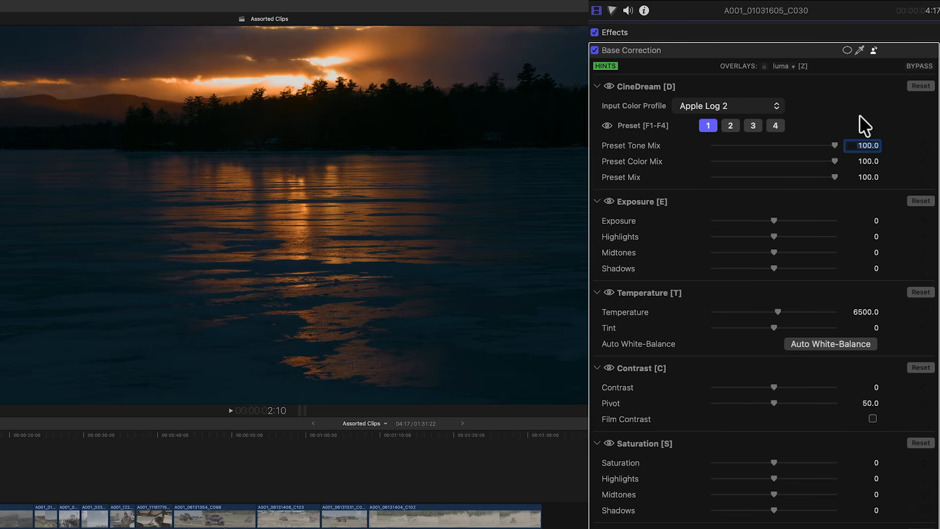
- Compare CineDream presets 2, 3 and 4 with preset 1, keep preset 1, and toggle the preset off and on
click(735, 125)
click(753, 126)
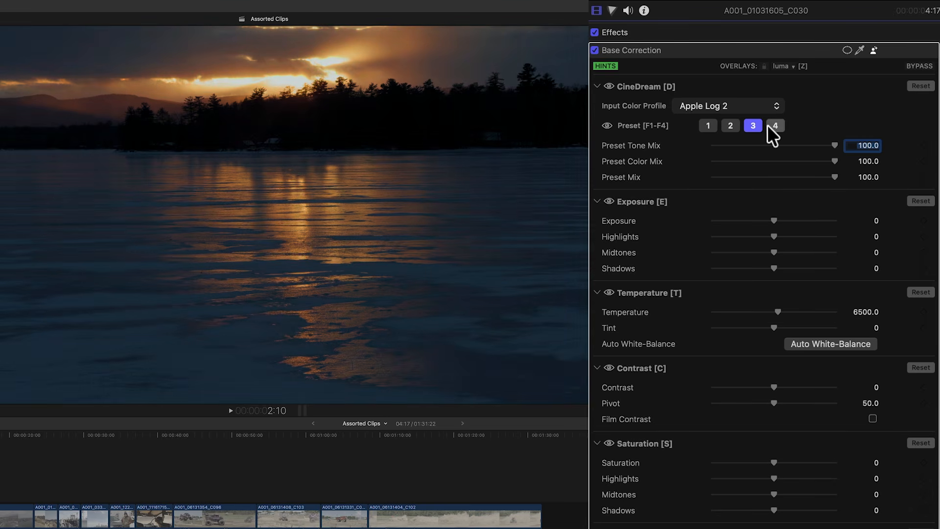
click(770, 125)
click(709, 126)
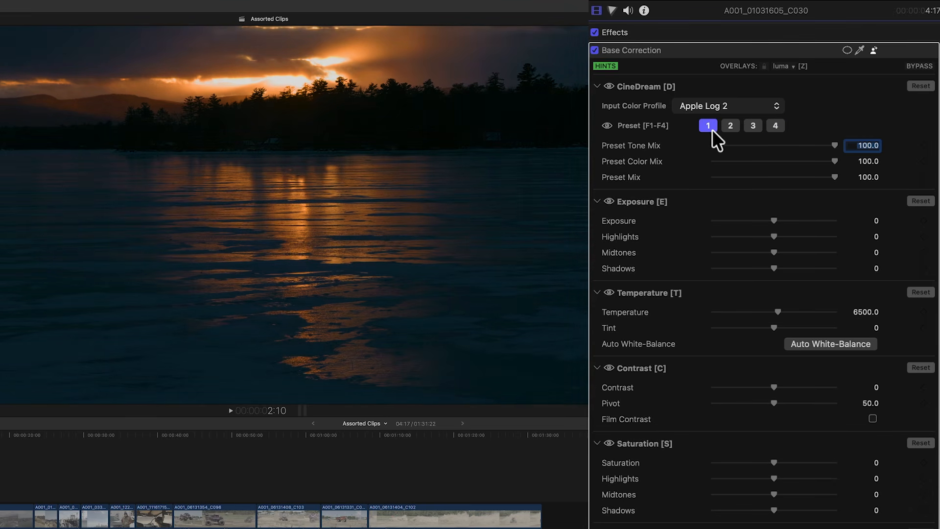
click(607, 126)
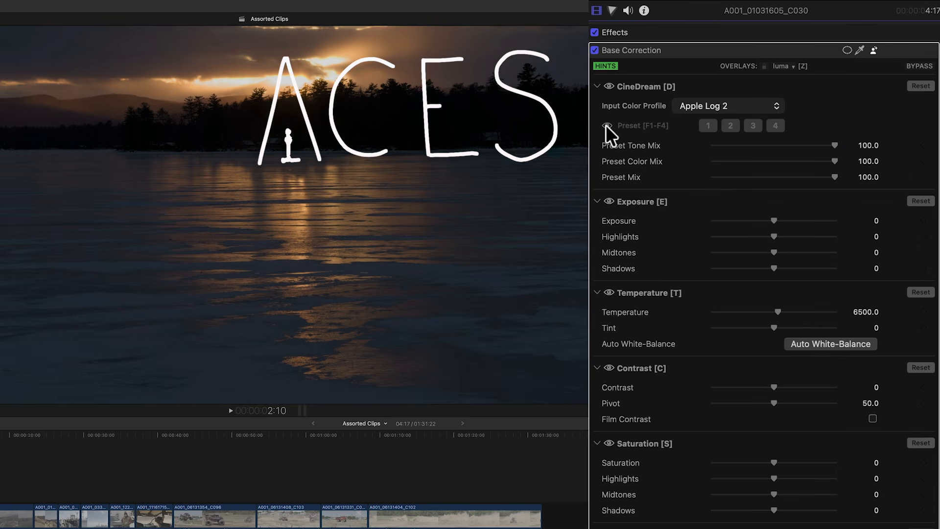
click(608, 125)
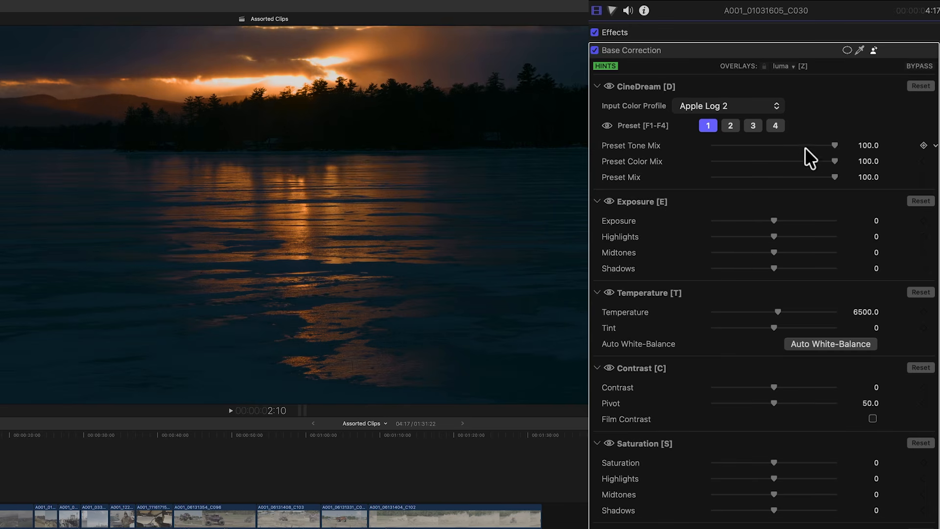
- Reduce the Preset Tone Mix to 83 and the Preset Color Mix to 76
drag(833, 145, 689, 159)
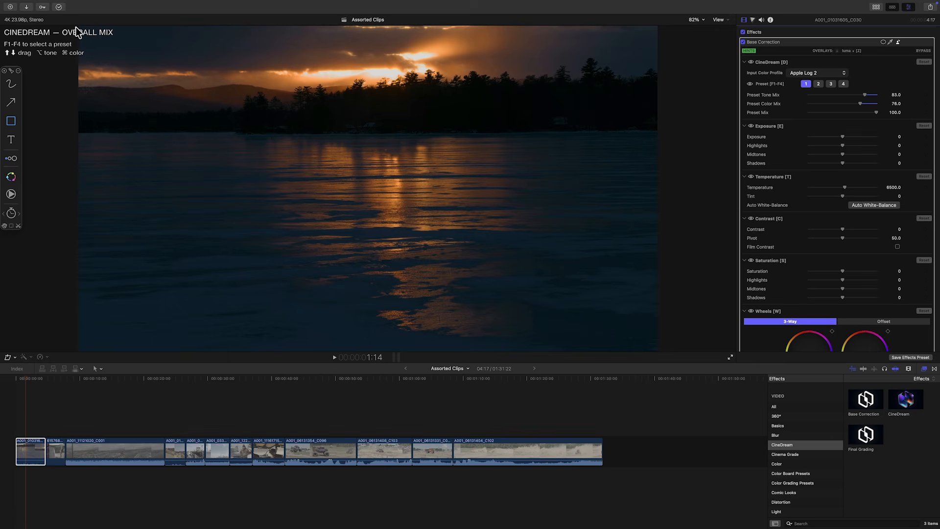
mouse_move(78, 28)
mouse_down()
mouse_move(166, 113)
mouse_move(672, 342)
mouse_move(656, 353)
mouse_up()
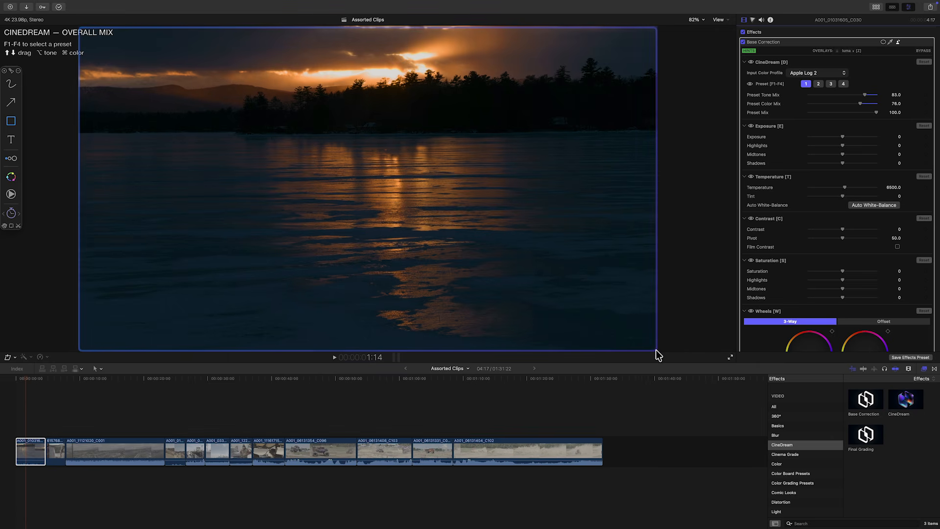
mouse_move(741, 118)
mouse_down()
mouse_move(831, 186)
mouse_move(935, 355)
mouse_up()
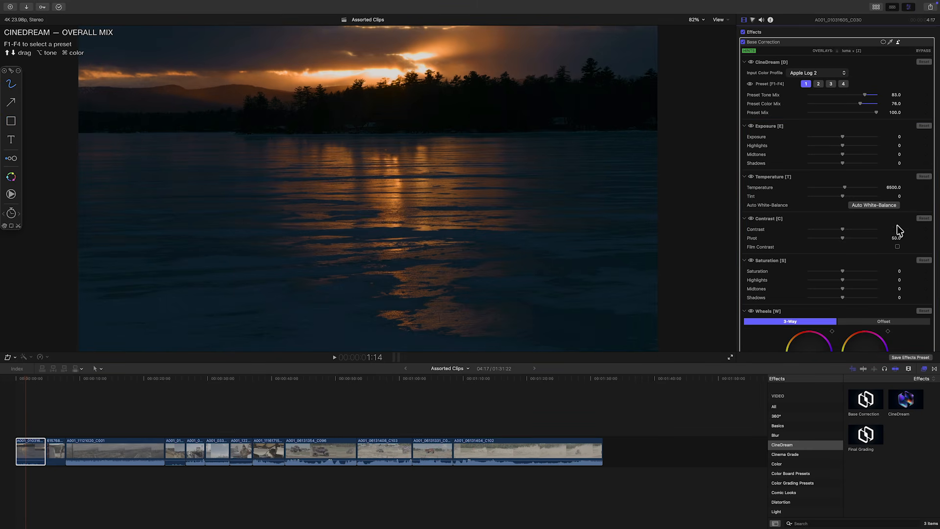
mouse_move(838, 89)
mouse_down()
mouse_move(840, 307)
mouse_move(822, 247)
mouse_move(848, 293)
mouse_move(865, 243)
mouse_up()
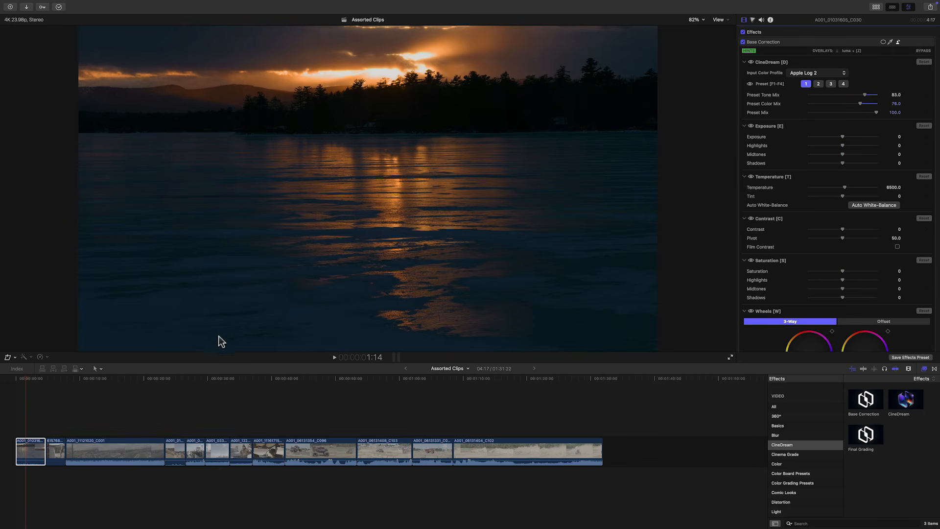
- Activate the Base Correction effect on the sunset lake clip and raise its Exposure to 25.5 with the on-screen control
click(33, 450)
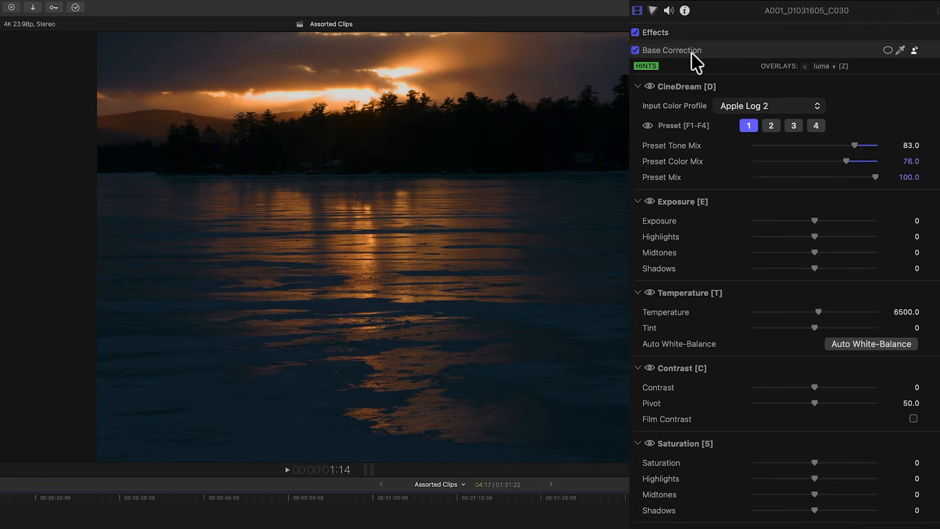
click(775, 43)
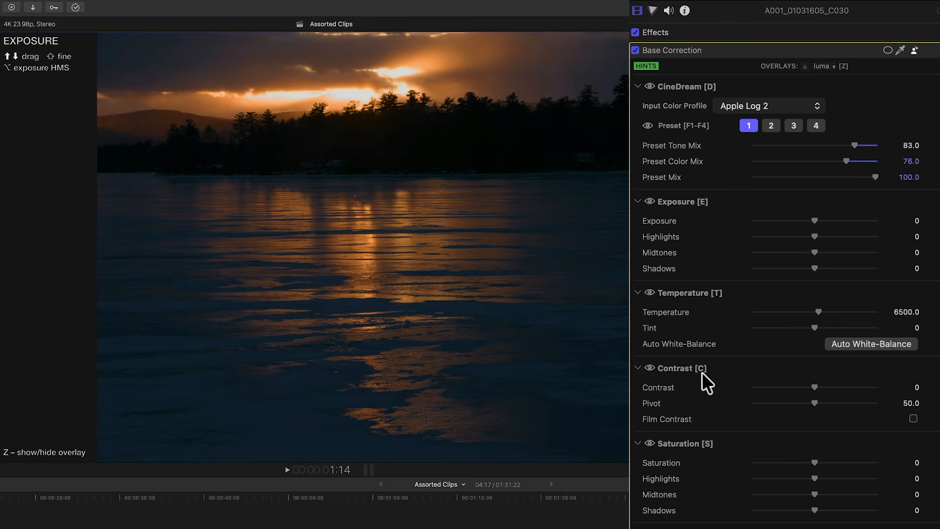
key(e)
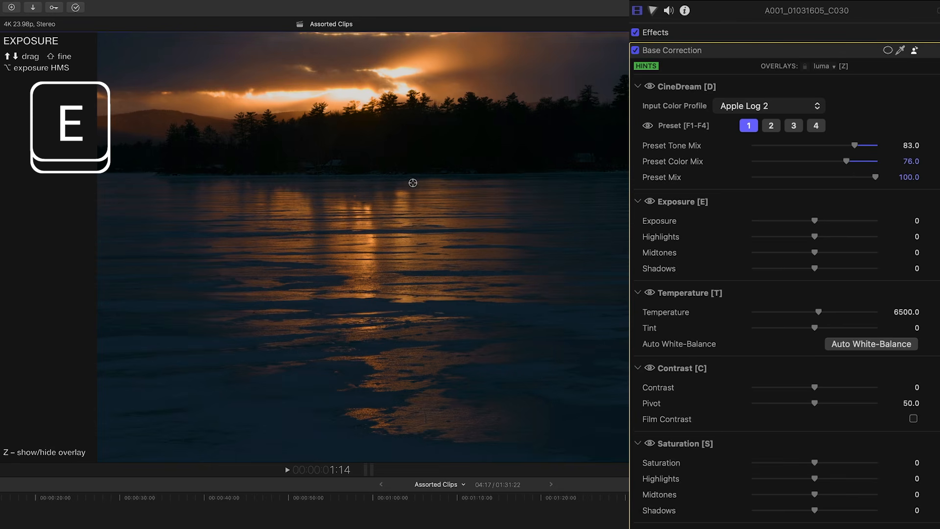
mouse_move(413, 182)
mouse_down()
mouse_move(413, 193)
mouse_move(413, 162)
mouse_move(413, 173)
mouse_up()
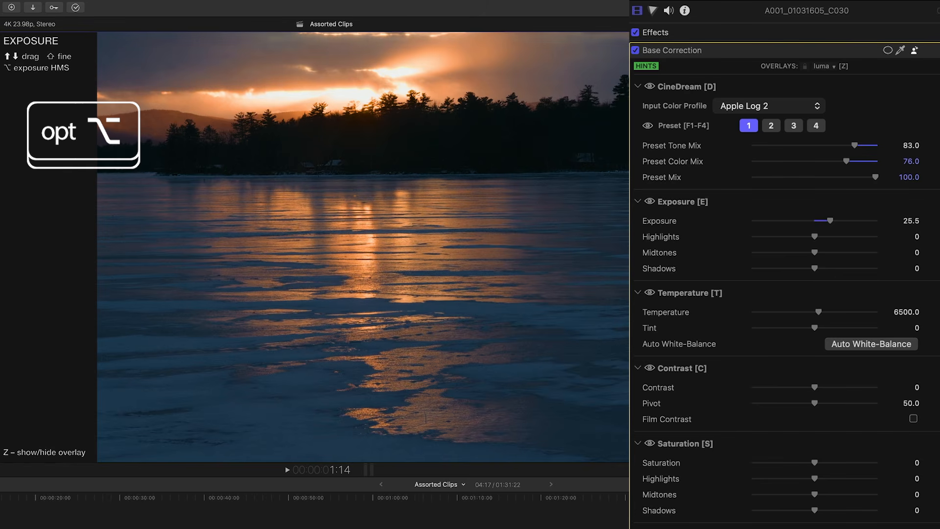
- Set the exposure Highlights to -4.3, Midtones to 3.6 and Shadows to 2.6, and Contrast to 7.2 with Pivot 17.6 and Film Contrast enabled
mouse_move(413, 143)
mouse_down()
mouse_move(415, 156)
mouse_move(415, 131)
mouse_move(418, 141)
mouse_up()
mouse_move(513, 75)
mouse_down()
mouse_move(541, 77)
mouse_move(529, 71)
mouse_up()
mouse_move(405, 73)
mouse_down()
mouse_move(406, 83)
mouse_move(415, 61)
mouse_move(405, 72)
mouse_up()
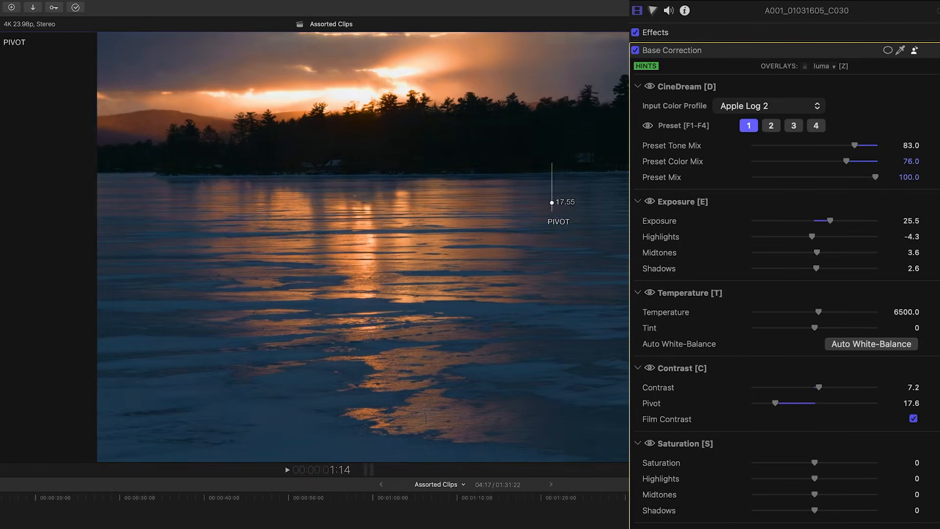
- Set Saturation to 8.9, adjust the color wheels and the red-yellow hue of the lake clip, and compare the grade with the original
key(w)
drag(517, 57, 466, 68)
key(h)
drag(589, 242, 596, 197)
key(b)
key(b)
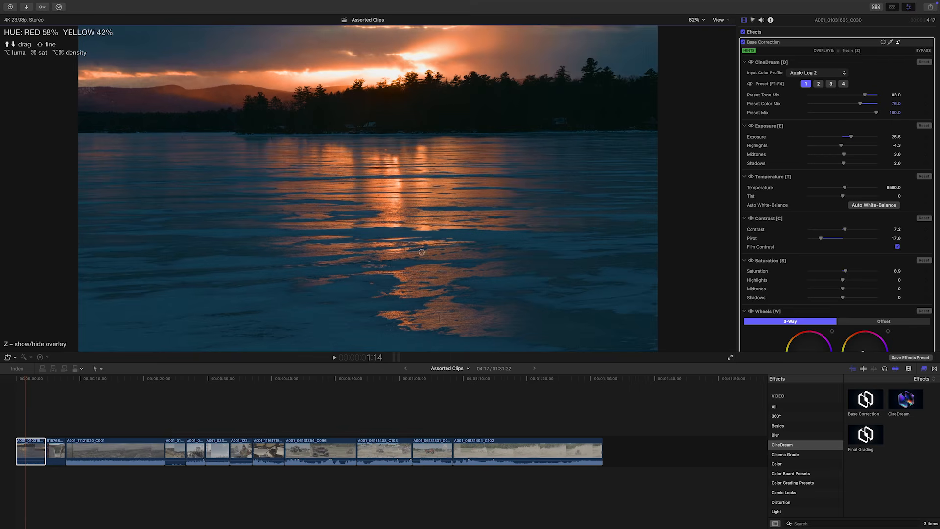
- Apply Base Correction to the snowy clip of the man beside the car and set its Input Color Profile to Apple Log 2
click(237, 379)
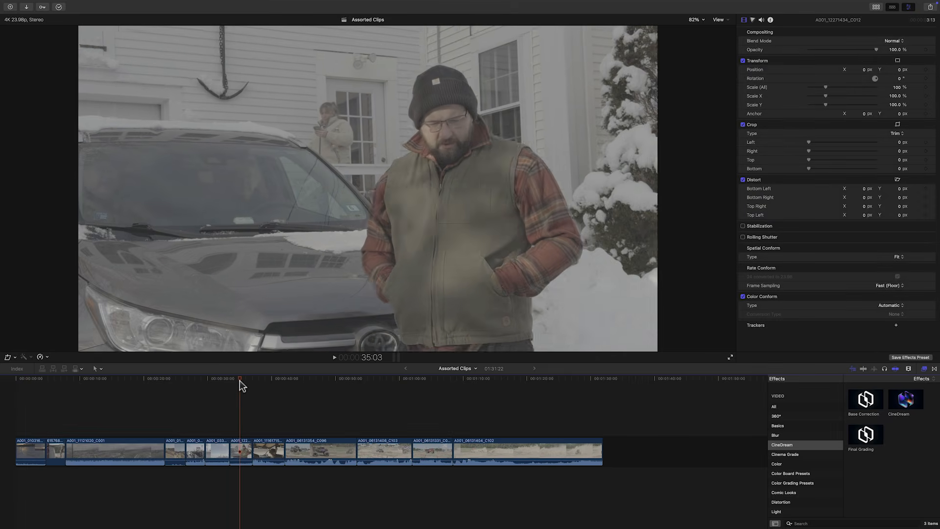
click(245, 445)
drag(865, 398, 235, 446)
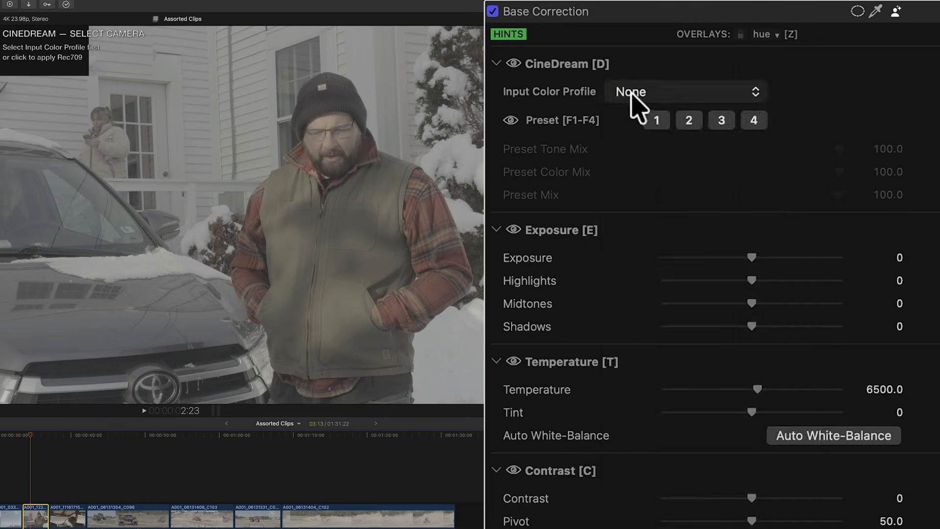
click(635, 93)
click(640, 180)
- Raise the Exposure of the man's clip to 12.1 using the False Color overlay as a guide, and turn the overlay off
key(e)
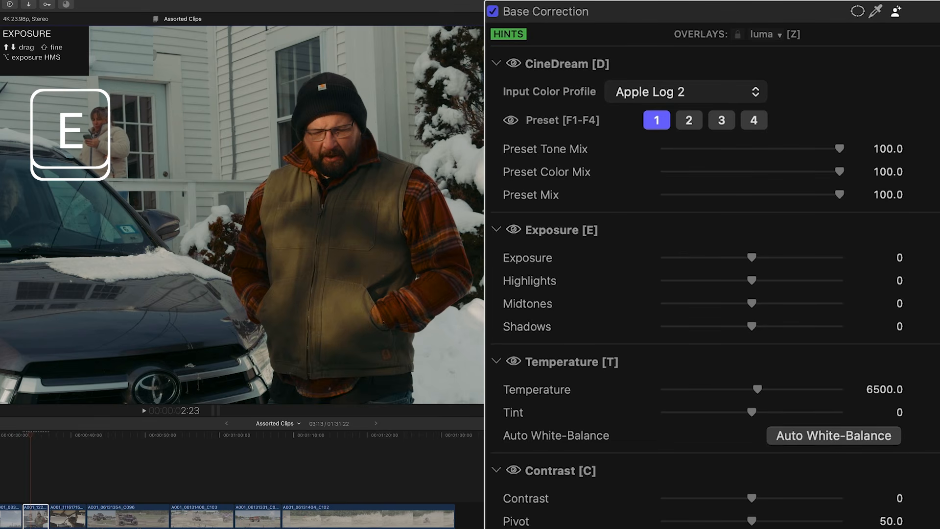
click(780, 35)
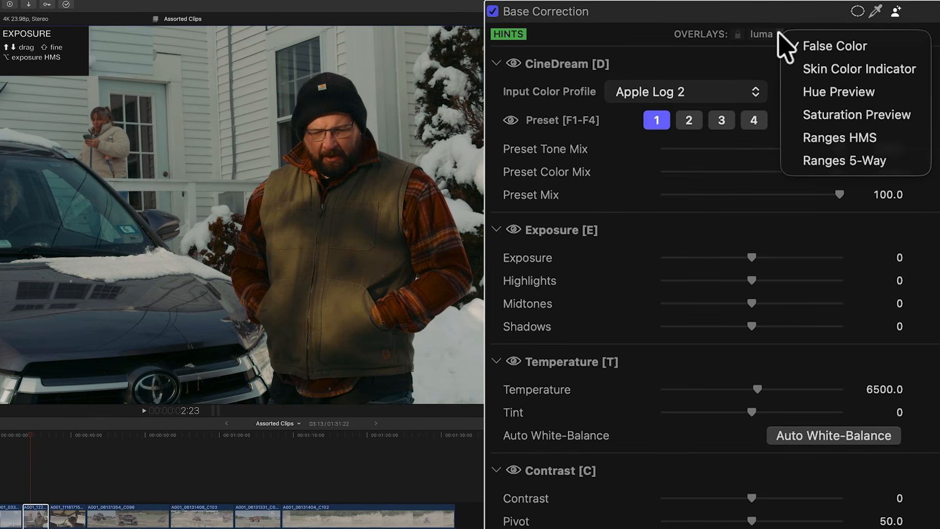
click(779, 33)
key(z)
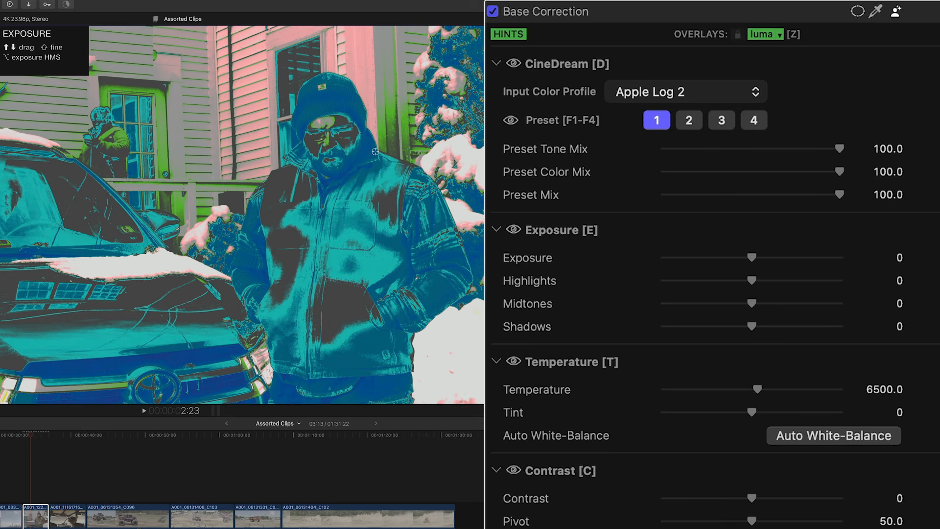
drag(349, 148, 349, 143)
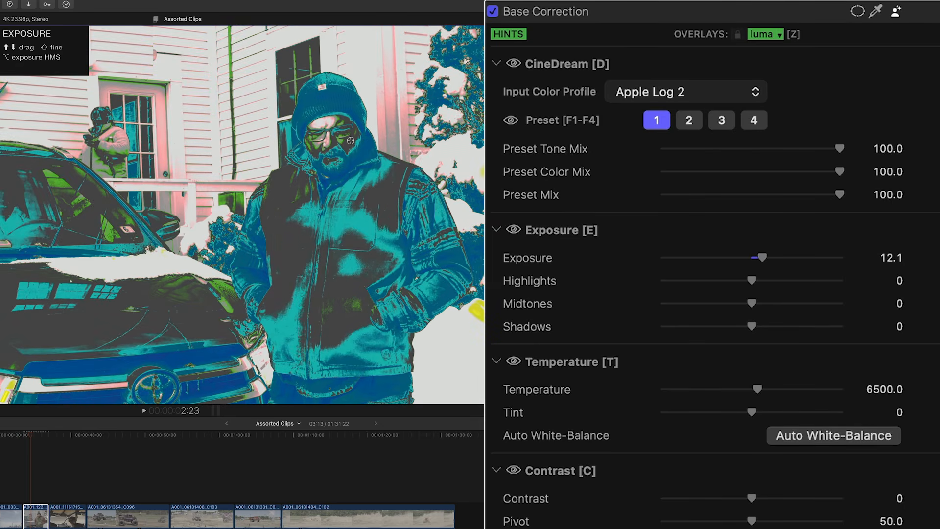
key(z)
- Apply Auto White-Balance to the man's clip and fine-tune its Temperature to 6609
click(781, 437)
key(t)
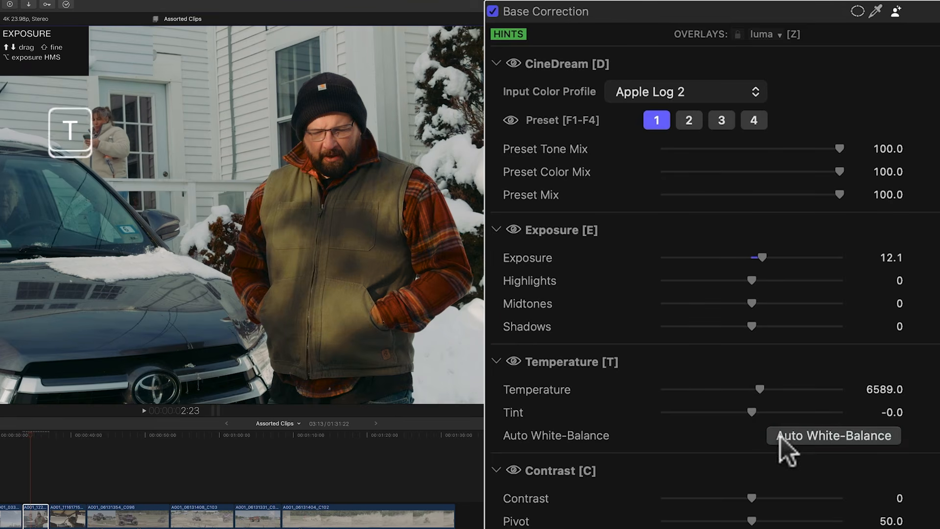
drag(379, 188, 380, 188)
- Set the clip's Tint to 6.7 with the skin color overlay shown, and hide the overlay
key(z)
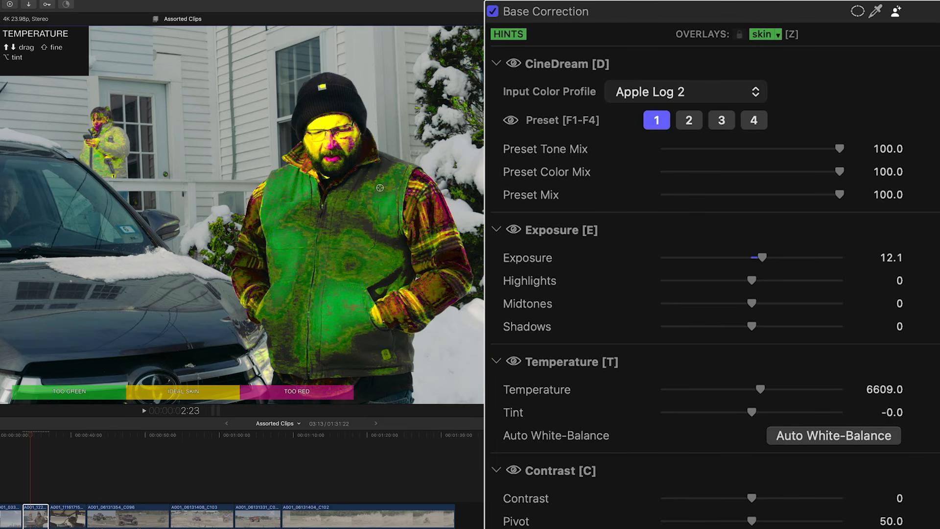
key(alt)
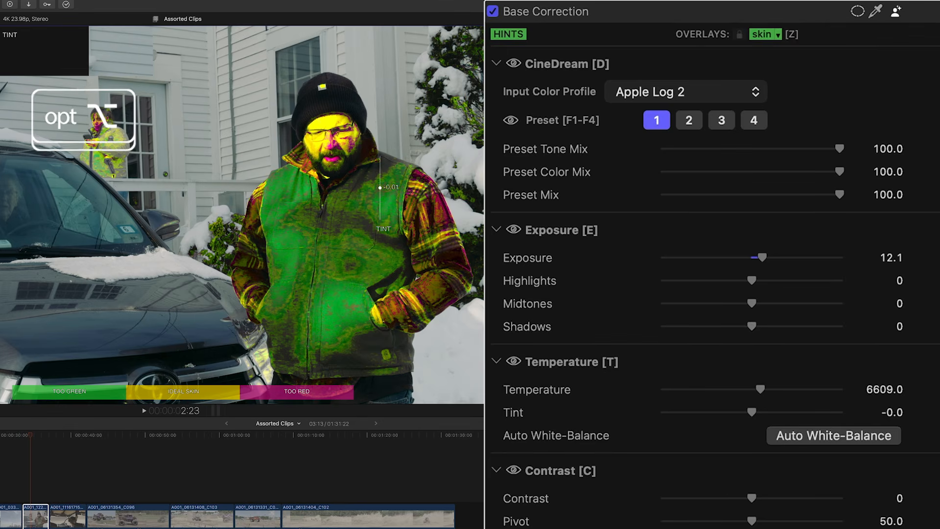
drag(380, 187, 383, 183)
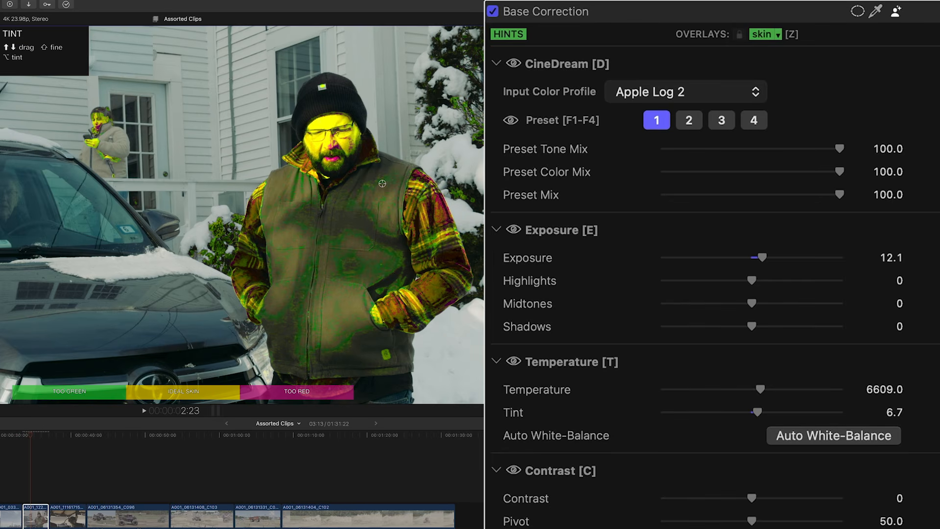
key(z)
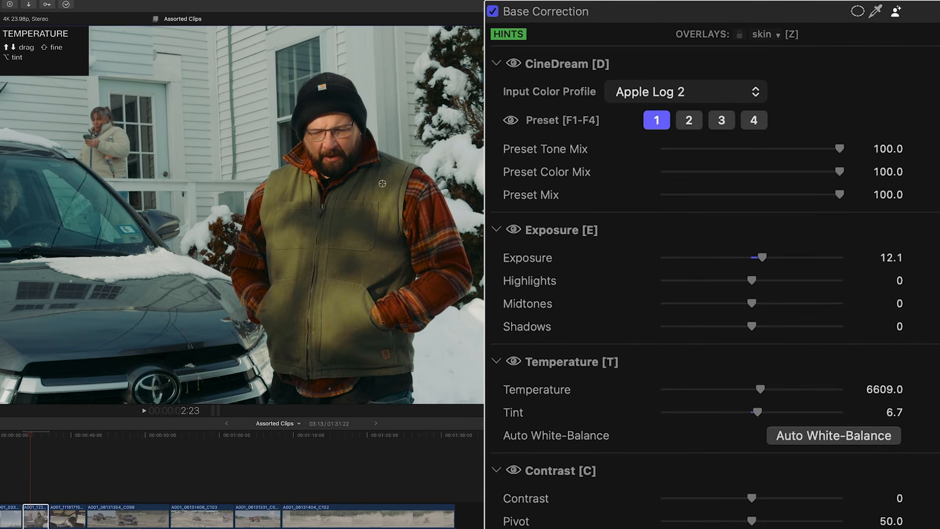
- Examine the saturation, 5-way range and hue overlays that belong to the Saturation, Curves and Hue tools
key(s)
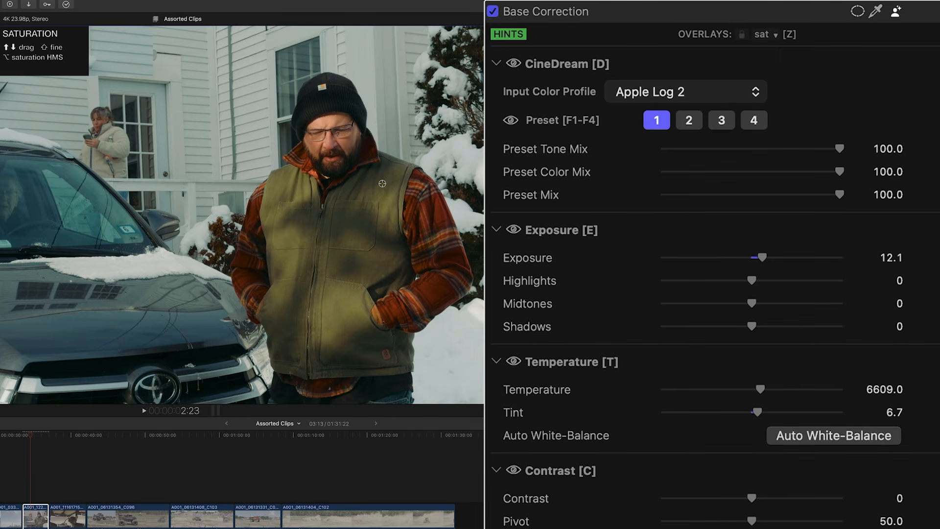
key(z)
key(v)
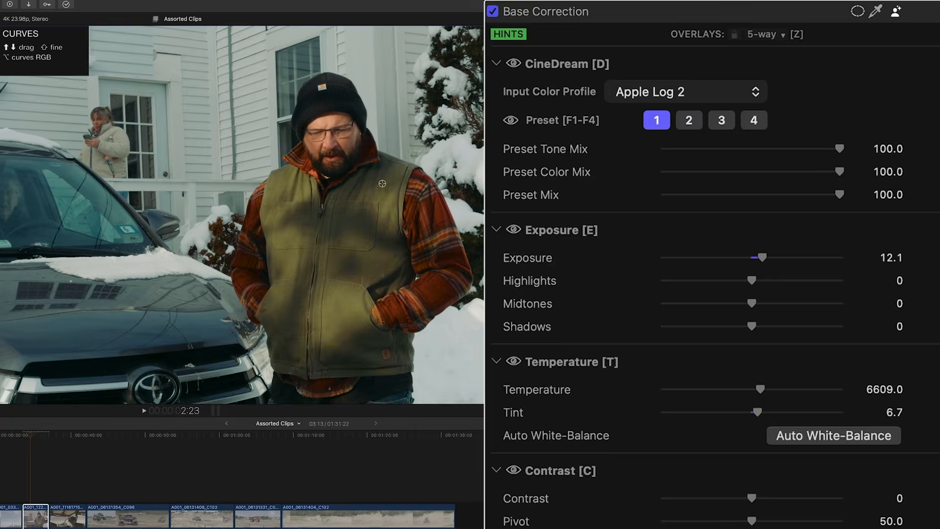
key(z)
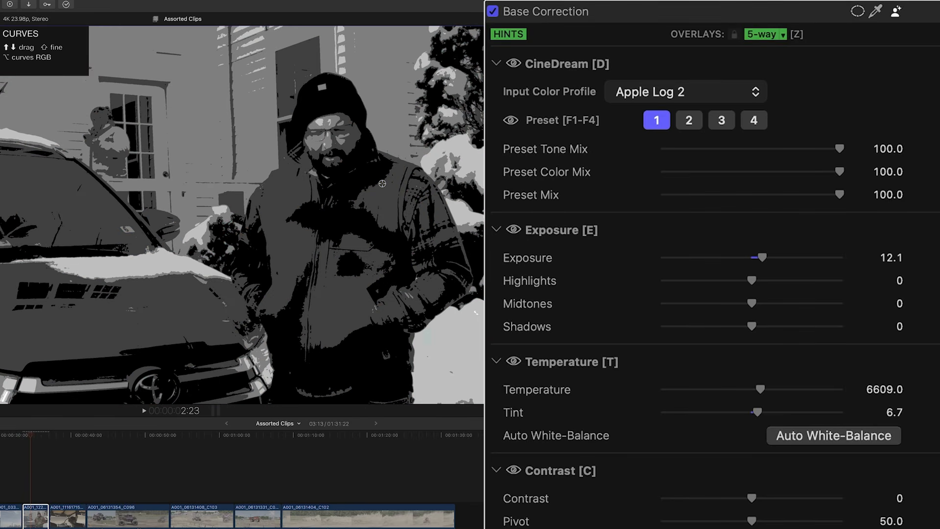
key(z)
key(v)
key(z)
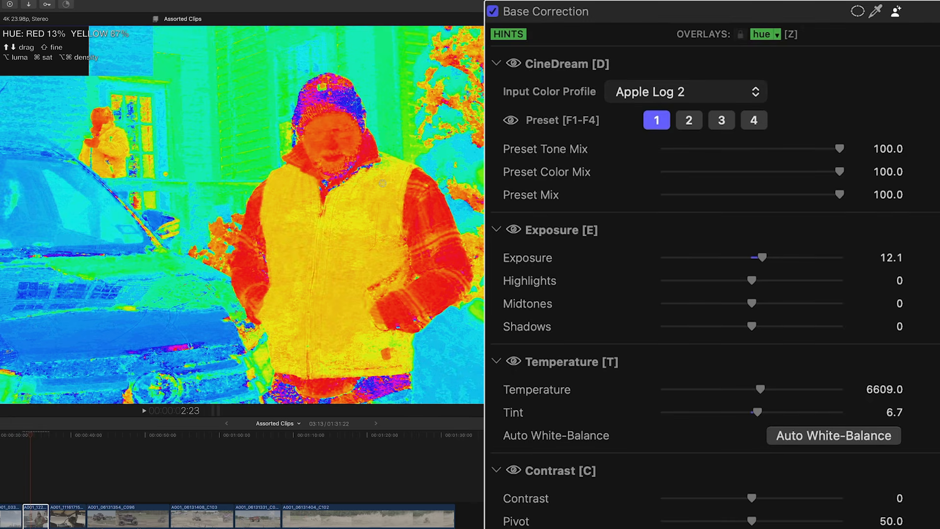
key(h)
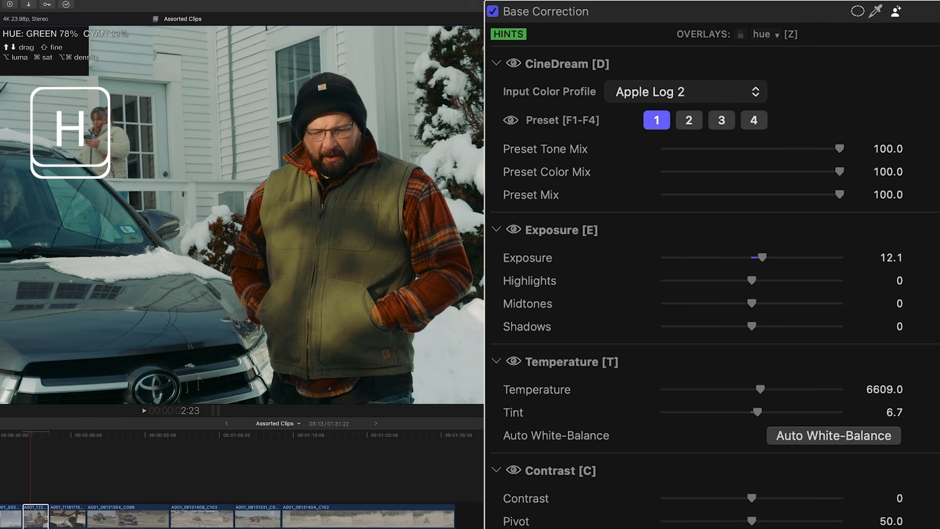
- Choose the Skin Color Indicator overlay, lock it, and switch through the Temperature, Wheels and Saturation tools
click(777, 35)
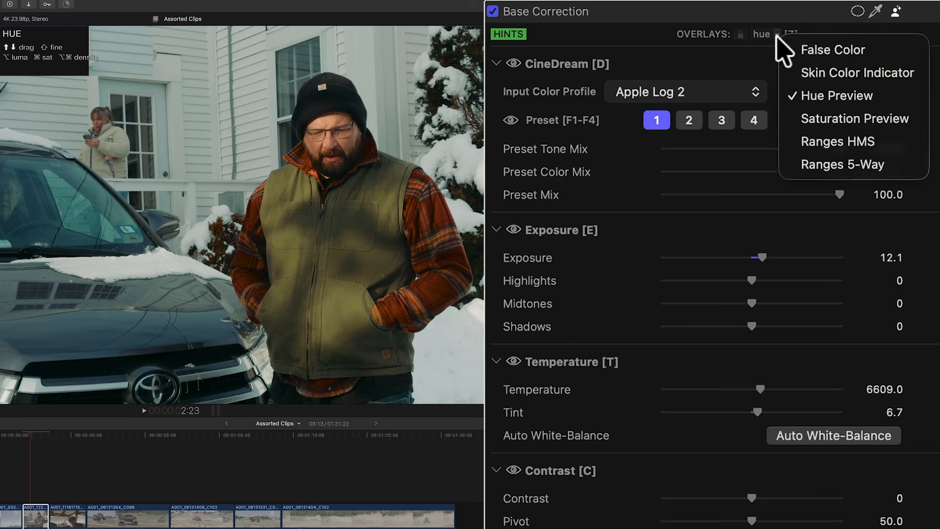
click(808, 74)
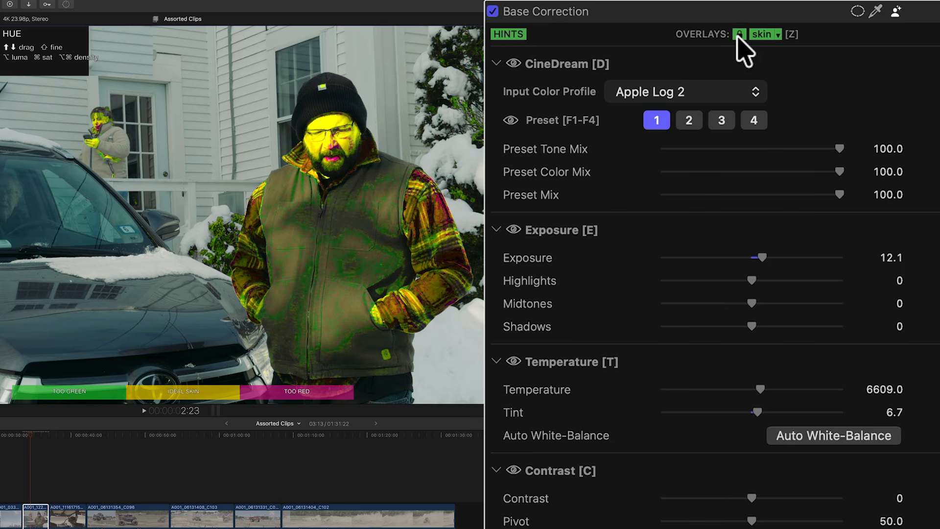
key(t)
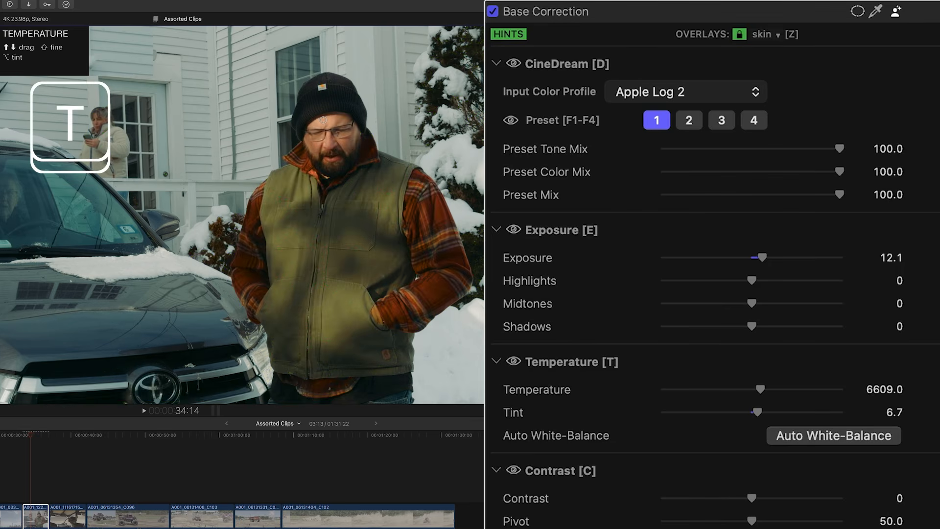
key(w)
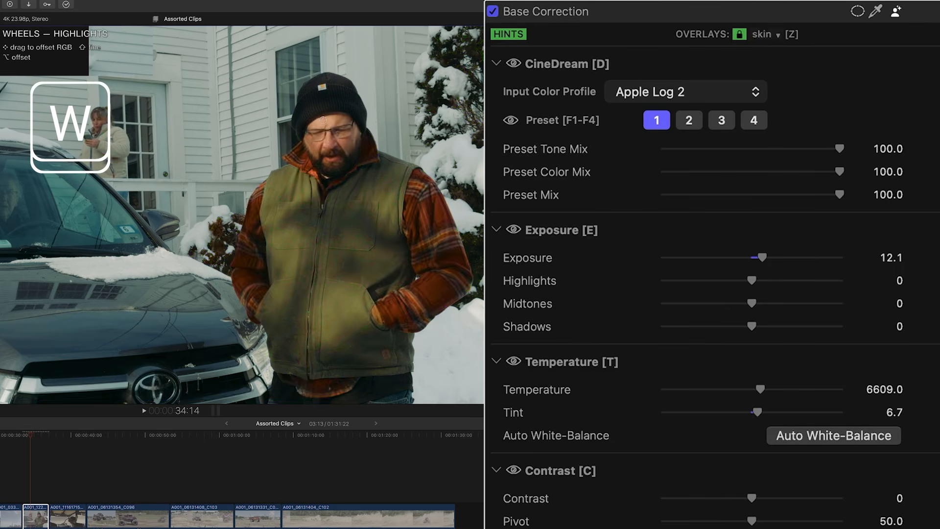
key(s)
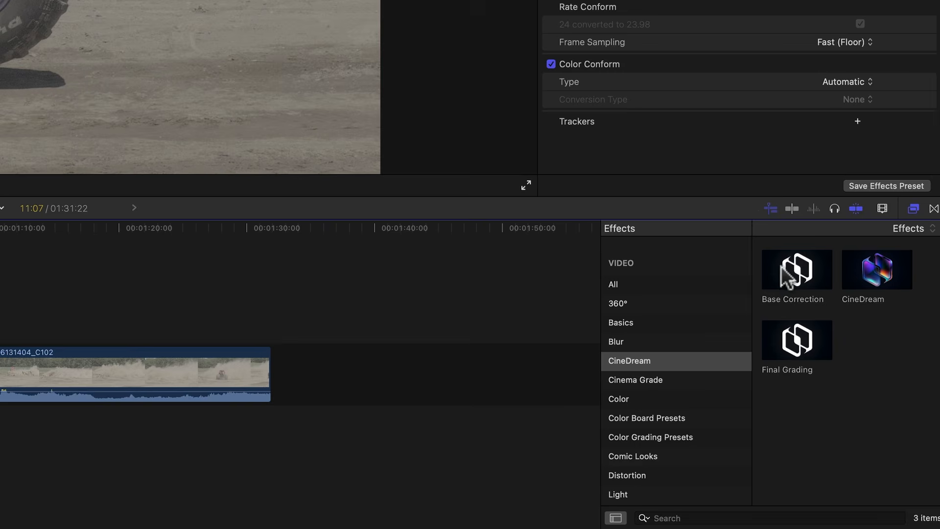
- Apply Base Correction with the Apple Log 2 profile to the MISSFIRE truck clip, using Preset Tone Mix 20, Exposure 33.8, Contrast 5.2 and Saturation 15.1
drag(865, 401, 466, 416)
drag(84, 308, 415, 353)
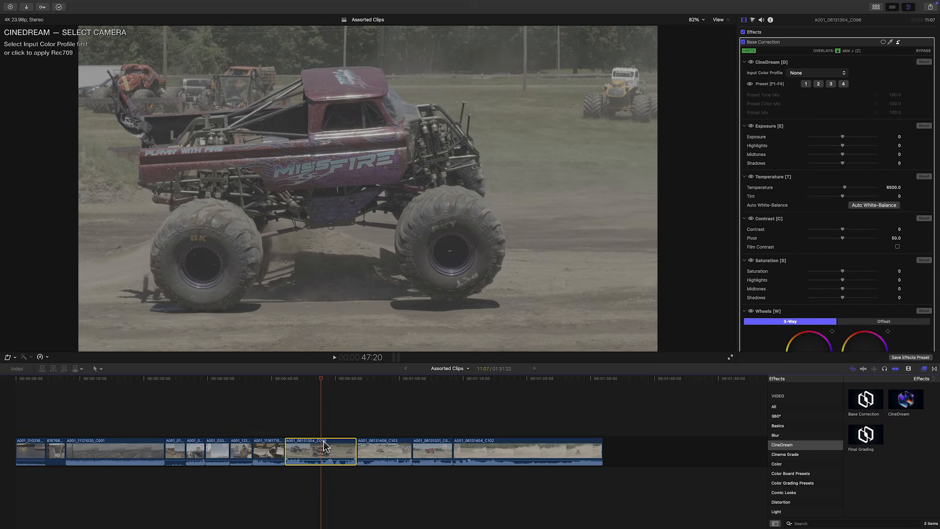
click(817, 73)
click(809, 96)
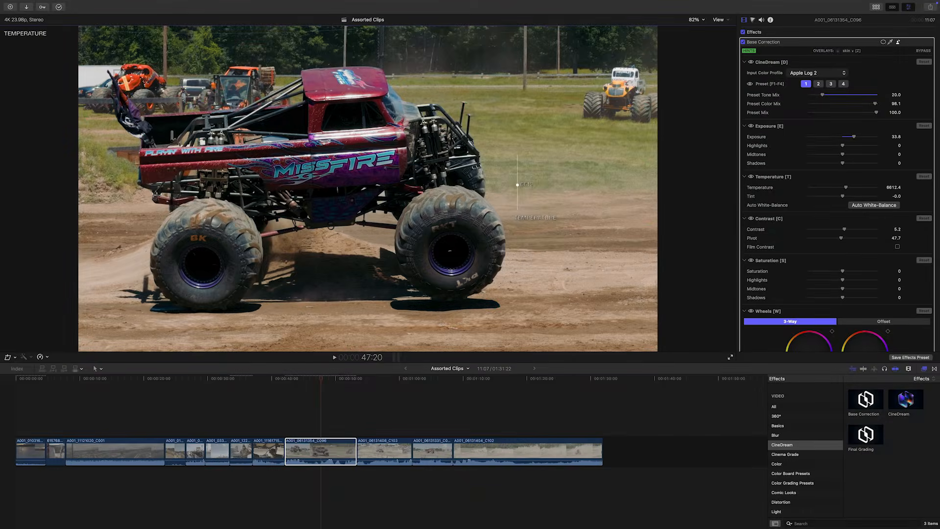
drag(356, 130, 357, 178)
- Copy the graded MISSFIRE clip and paste its effects onto the three clips that follow it
click(156, 24)
click(169, 93)
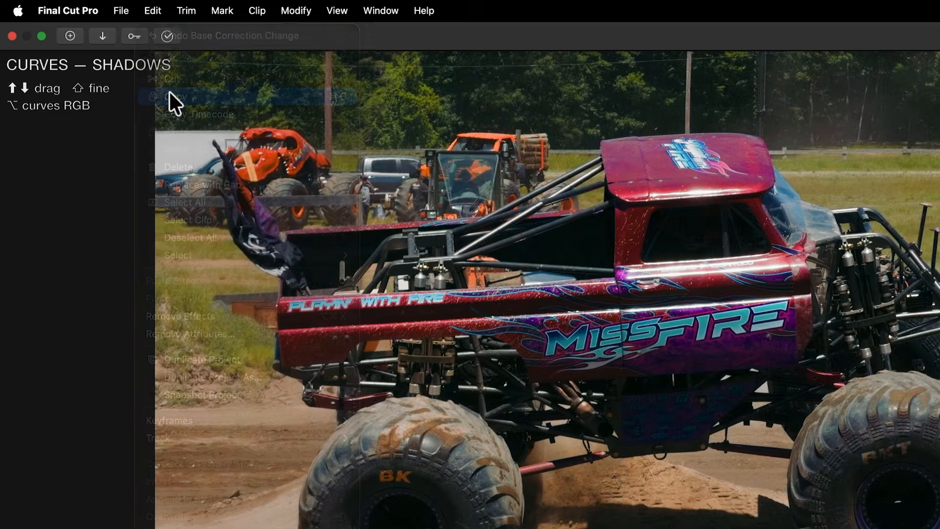
drag(372, 420, 424, 450)
drag(513, 379, 657, 392)
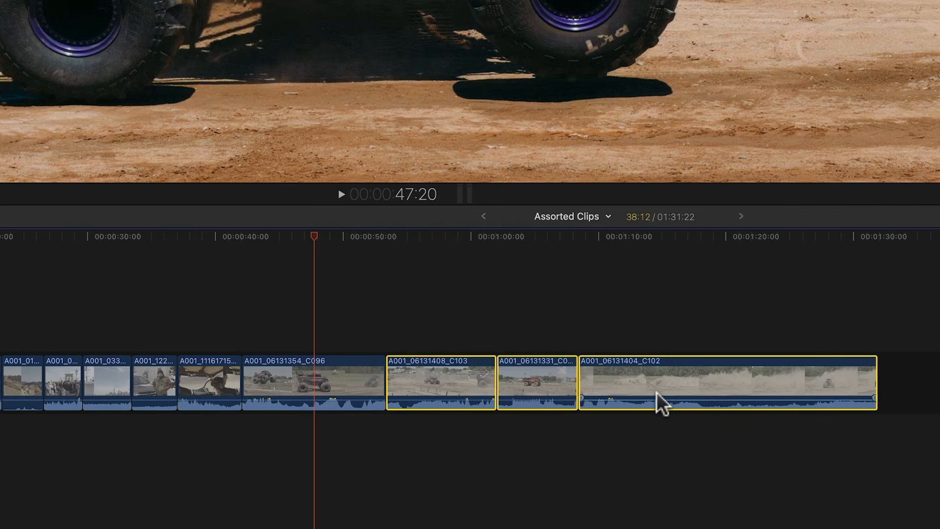
click(154, 3)
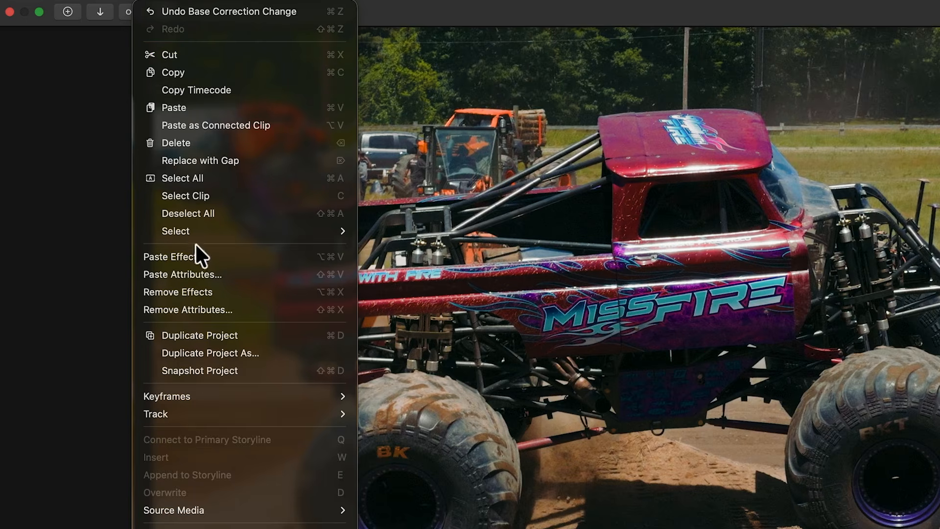
click(196, 251)
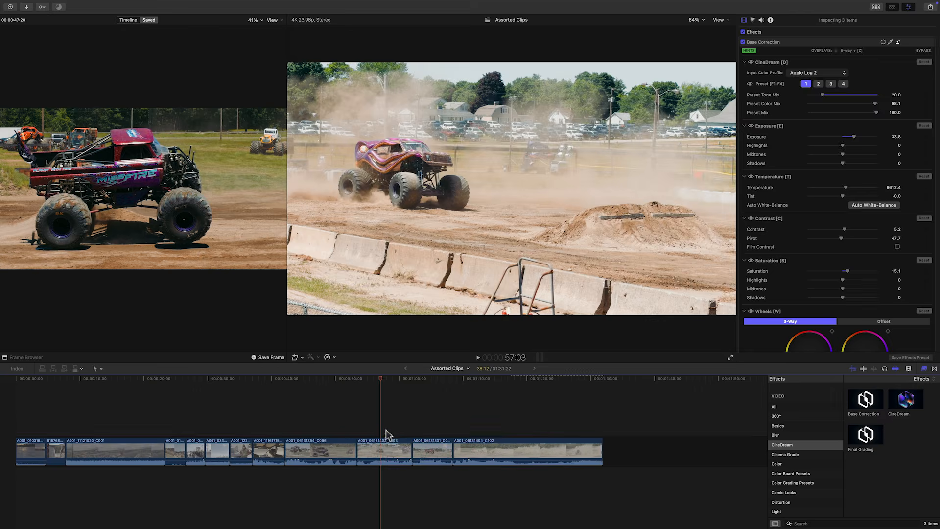
- Adjust the exposure, contrast and saturation of the pasted grade on clip A001_06131408_C103
click(386, 431)
key(e)
key(c)
key(s)
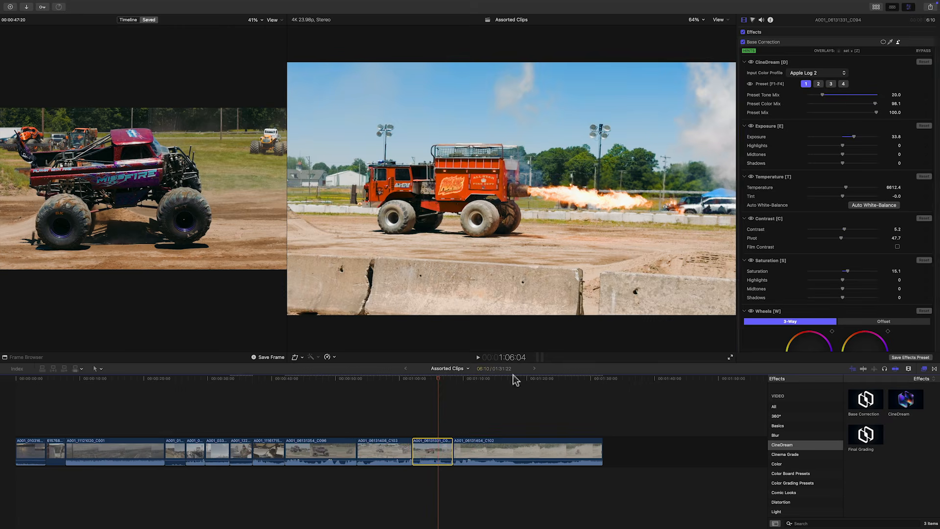
- Lower the exposure of the red fire truck clip and refine its preset mix and hue
click(513, 206)
key(e)
drag(513, 206, 513, 231)
key(d)
drag(583, 172, 584, 168)
key(h)
drag(465, 189, 466, 190)
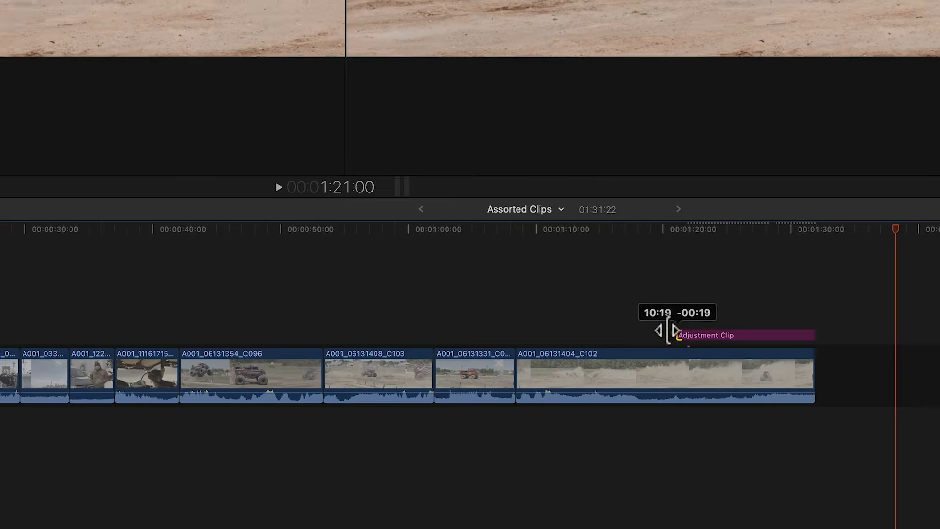
- Extend the adjustment clip back over all four monster truck clips and apply the Final Grading effect to it
drag(664, 332, 197, 335)
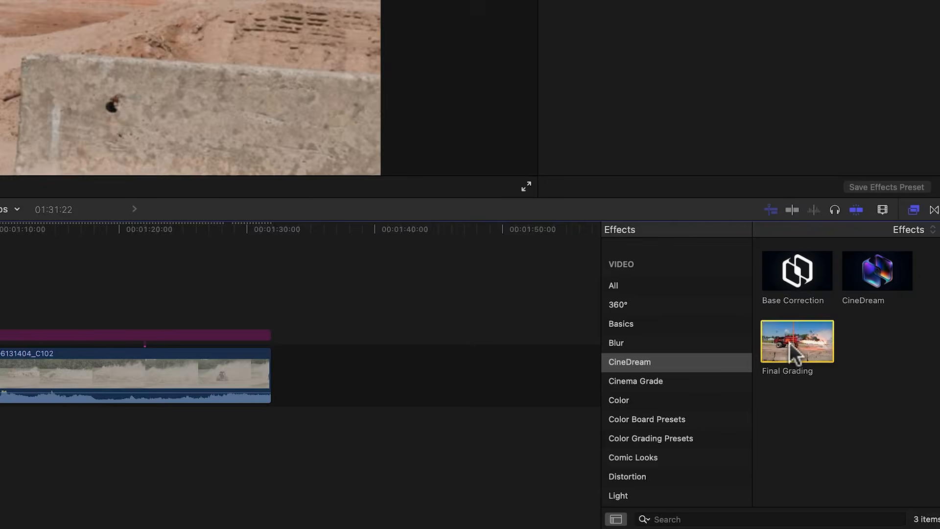
drag(799, 413, 433, 332)
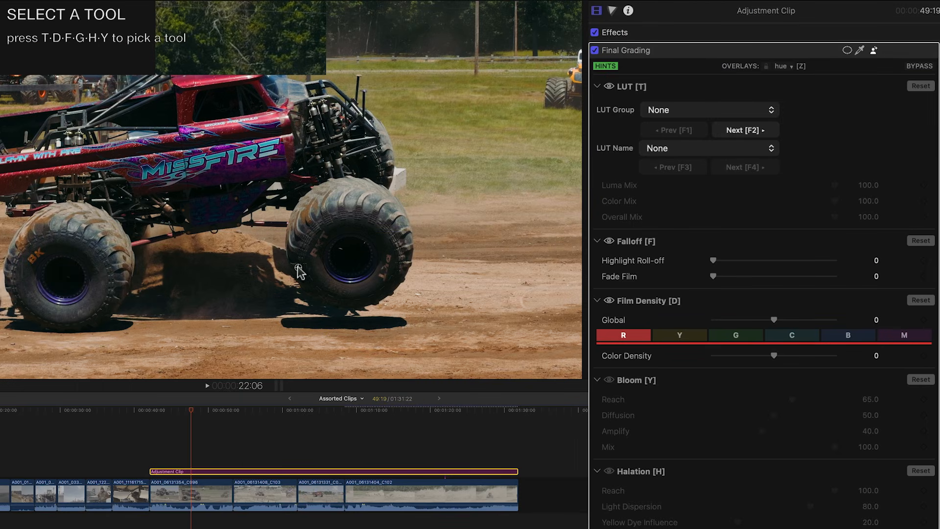
- Choose the Drive LUT from the Creative Looks group and set its Luma Mix to 76.2 and Color Mix to 40.9
key(t)
key(F4)
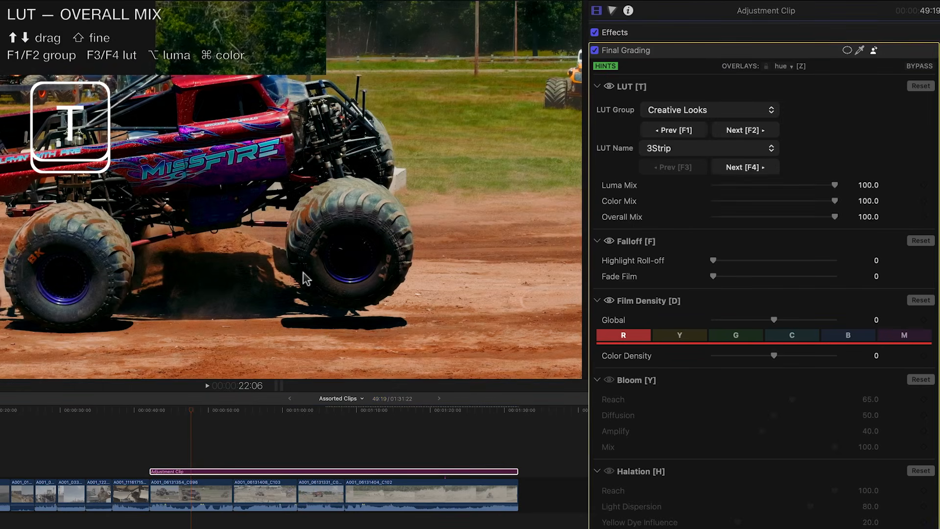
key(F4)
key(F4)
key(F4)
key(F4)
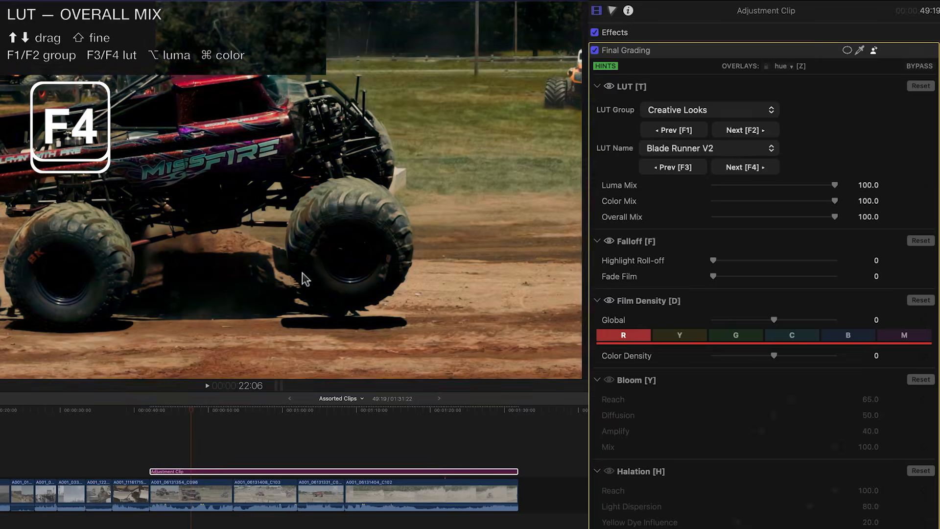
key(F4)
key(F4)
key(F4)
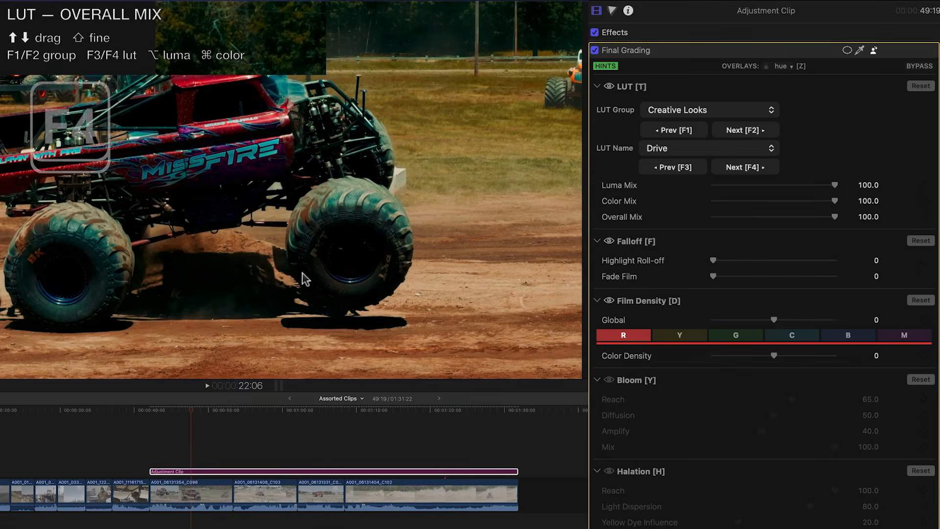
drag(300, 182, 293, 249)
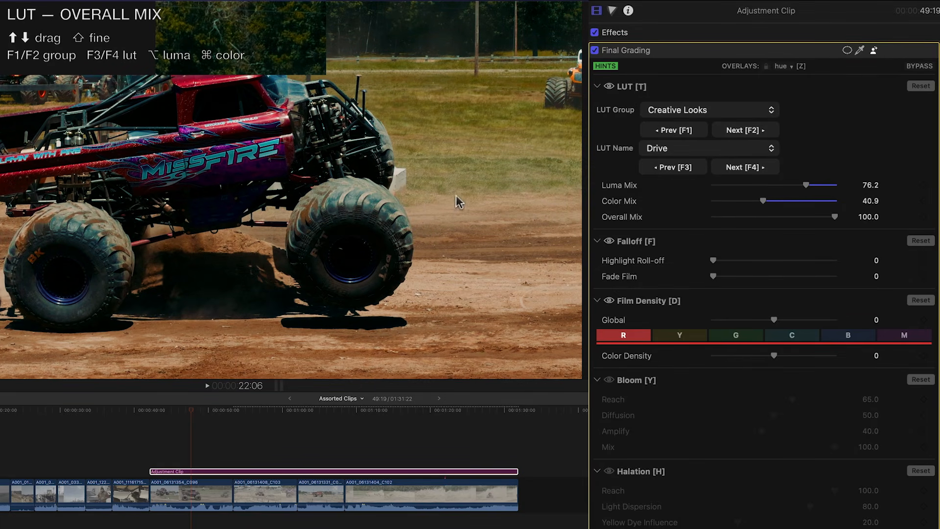
click(702, 109)
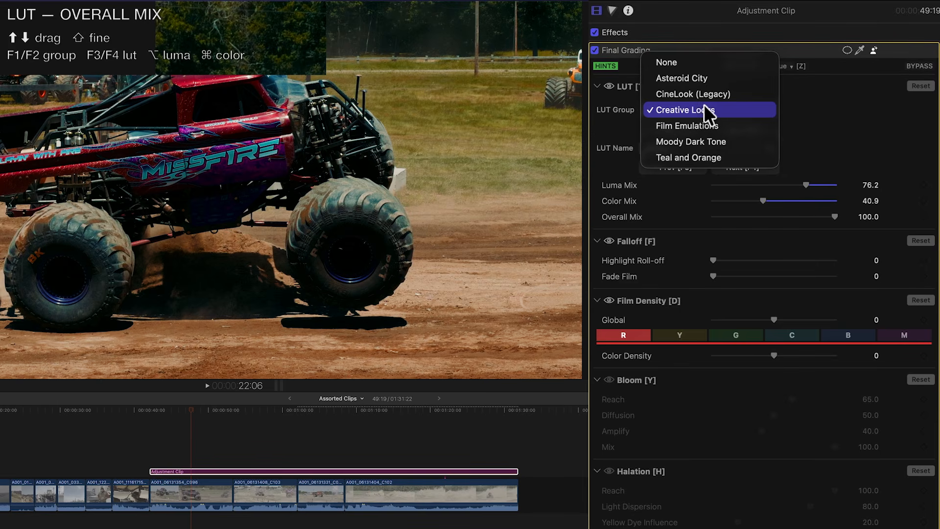
click(797, 111)
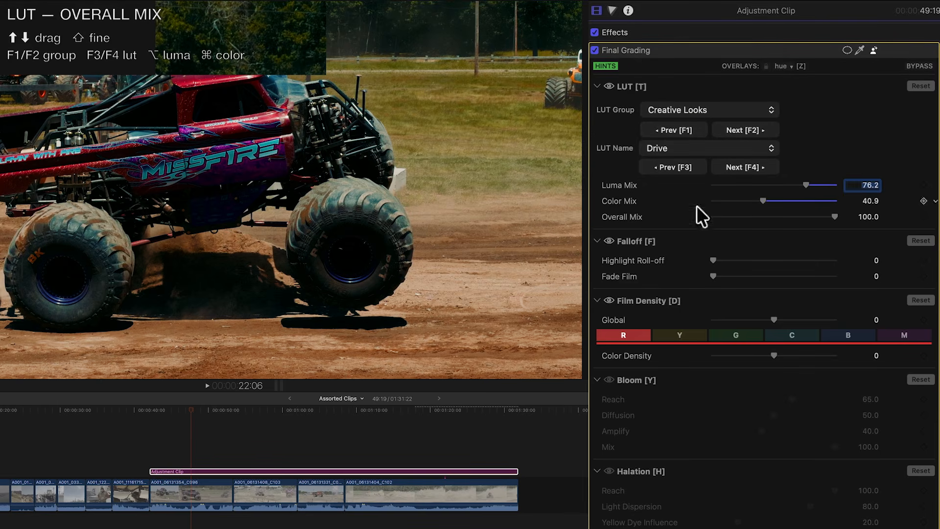
- Raise the exposure of clip A001_06131408_C103 to 15.6 in its Base Correction under the adjustment clip
click(201, 410)
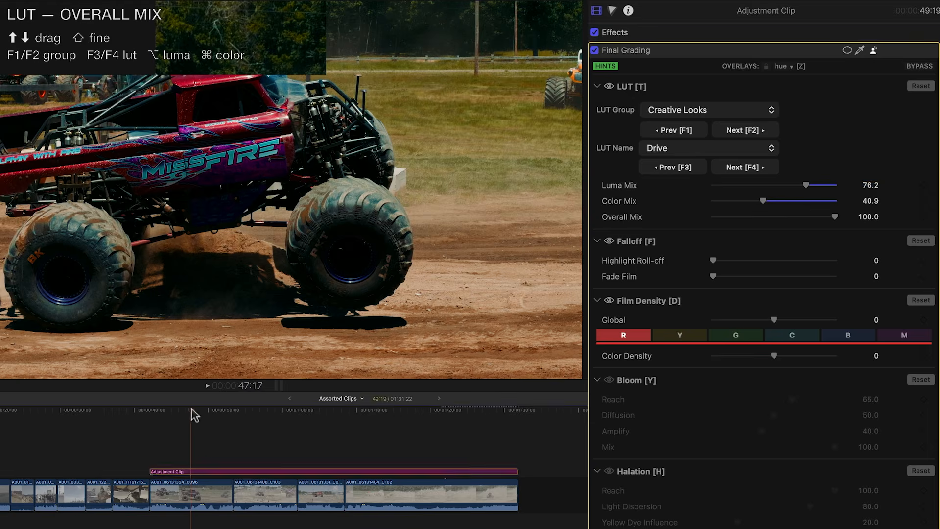
drag(204, 414, 265, 415)
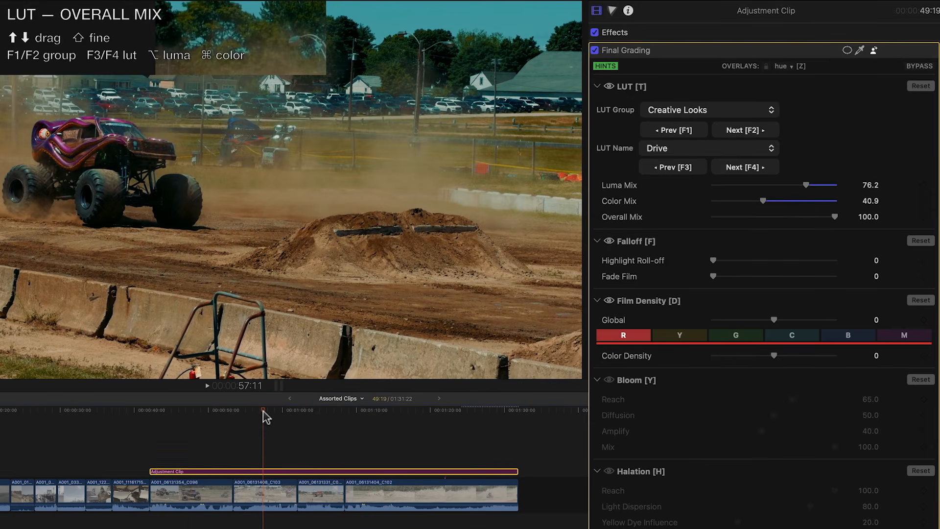
click(263, 487)
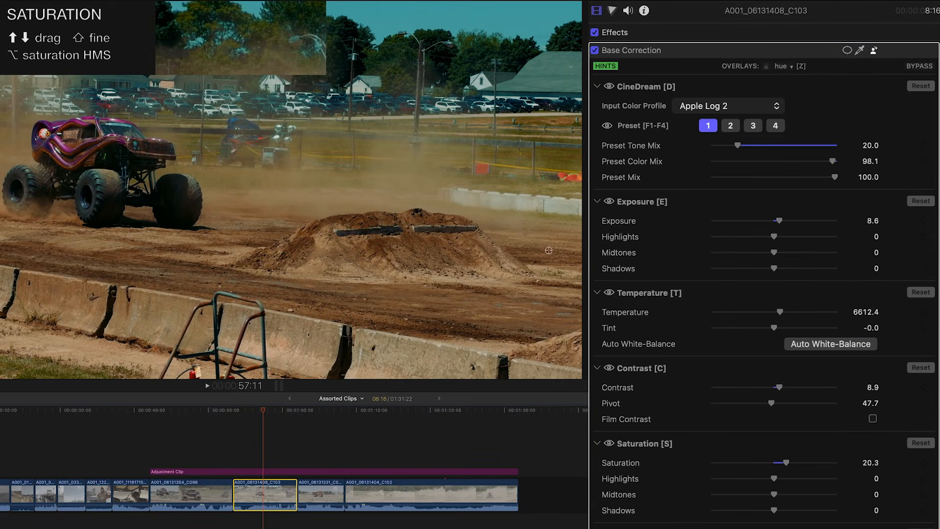
click(676, 49)
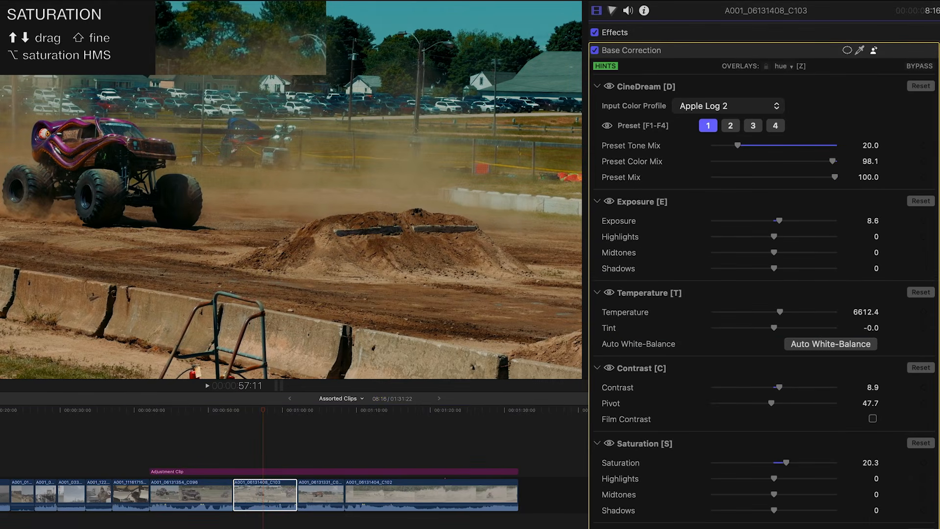
key(e)
drag(417, 125, 420, 120)
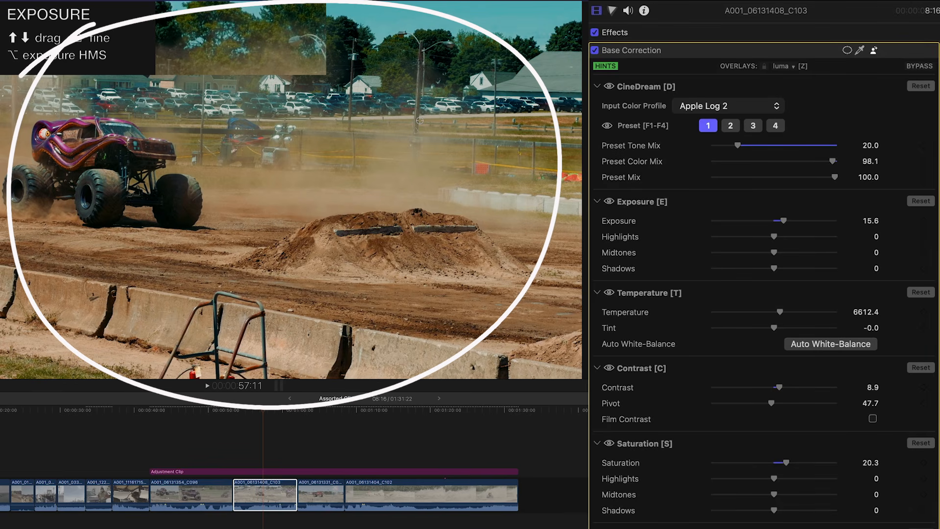
- Return to the first monster truck shot and set the adjustment clip's cyan color density to 3.9 in Final Grading
click(194, 407)
click(193, 471)
key(d)
key(alt)
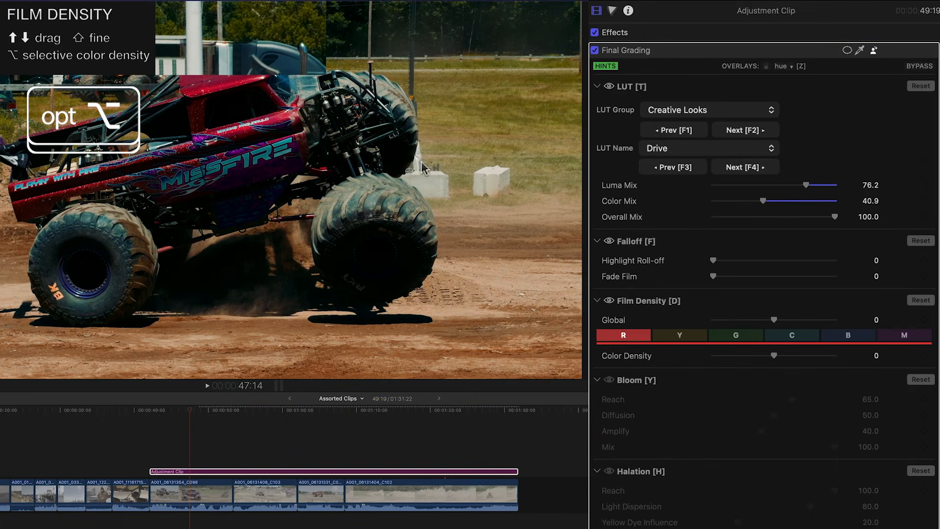
drag(483, 134, 514, 120)
- Enable Bloom on the adjustment clip and set its Diffusion to 36.1 and Reach to 61.3, using the bloom overlay as a guide
click(607, 380)
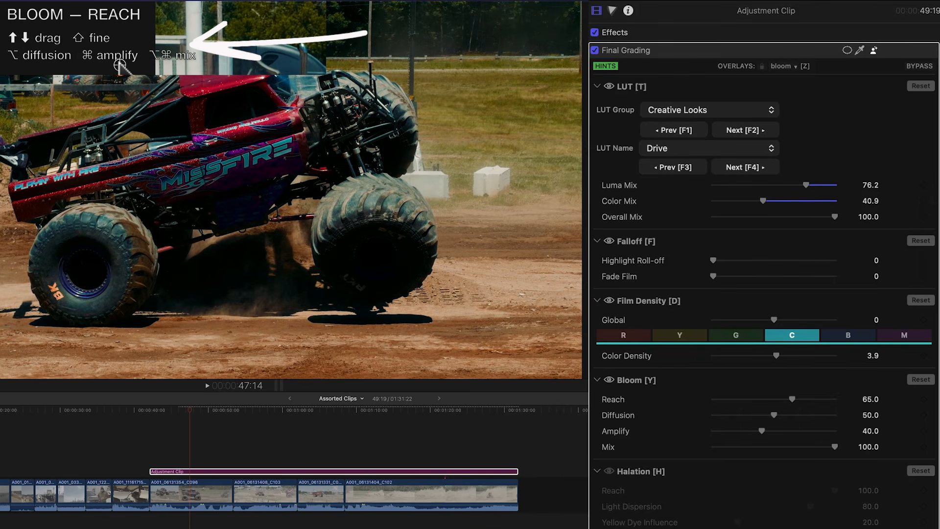
drag(196, 141, 203, 146)
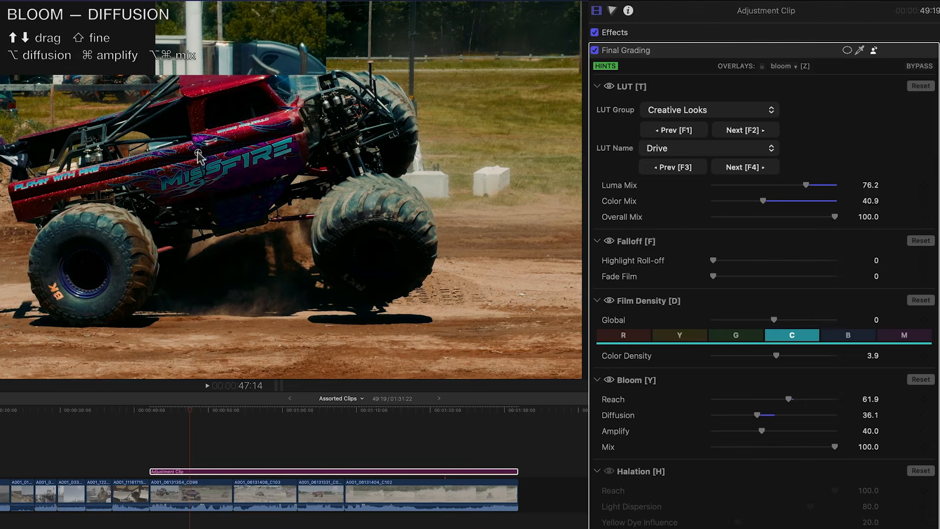
key(z)
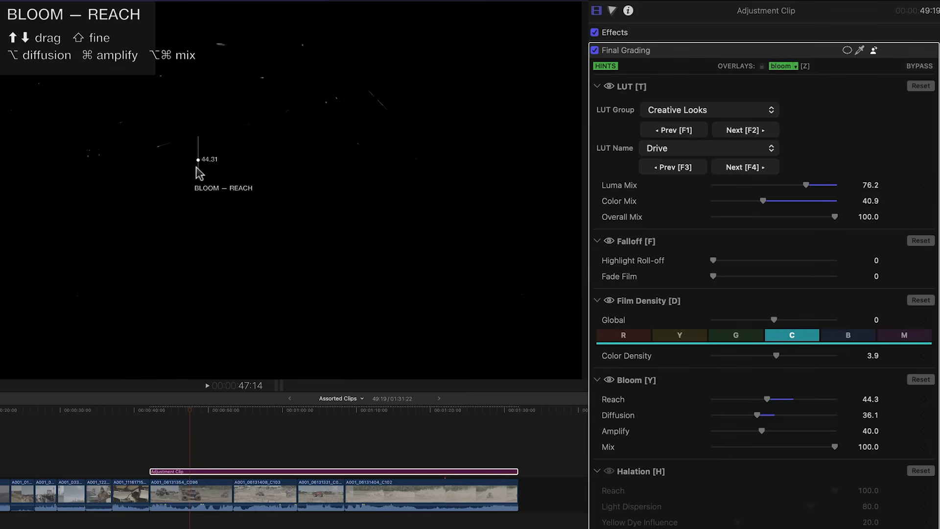
drag(199, 153, 200, 151)
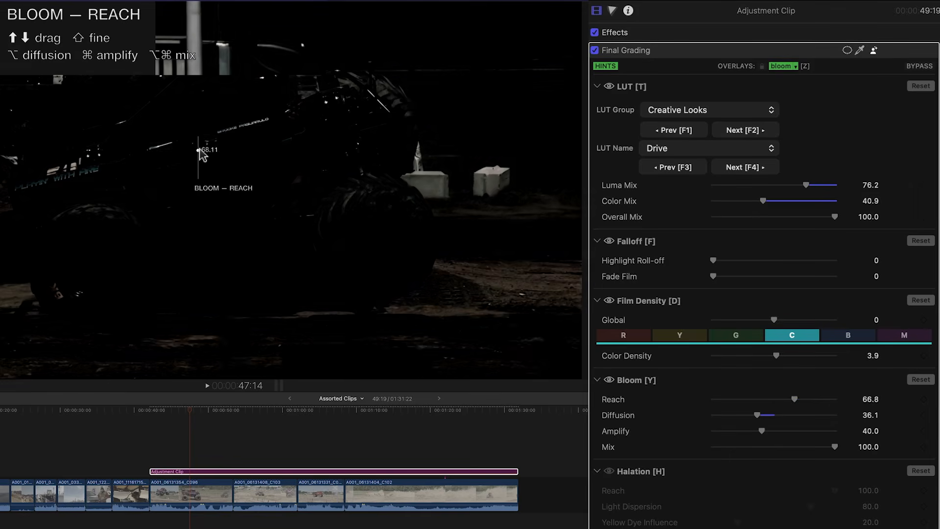
key(z)
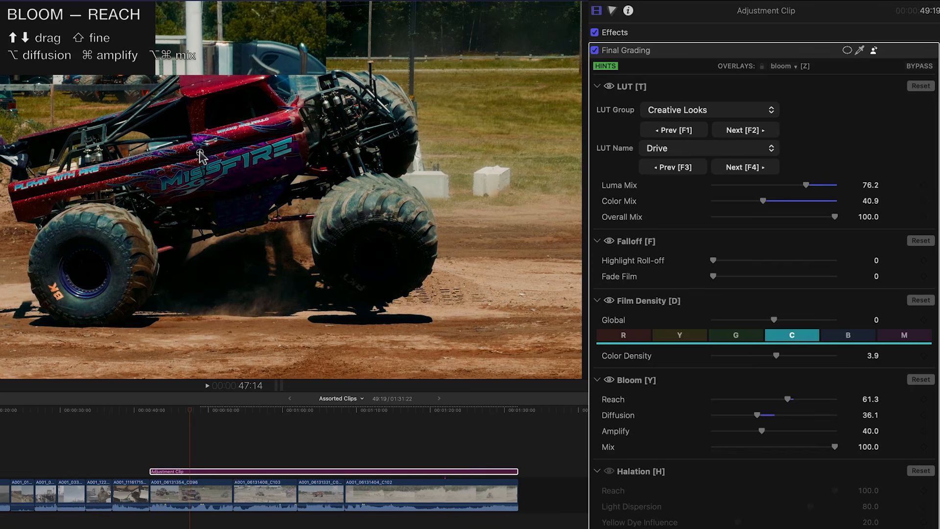
- Enable Halation, set Grain Amount to 76.3 and Size to 24.3, and play the graded monster truck sequence
scroll(607, 436, down, 5)
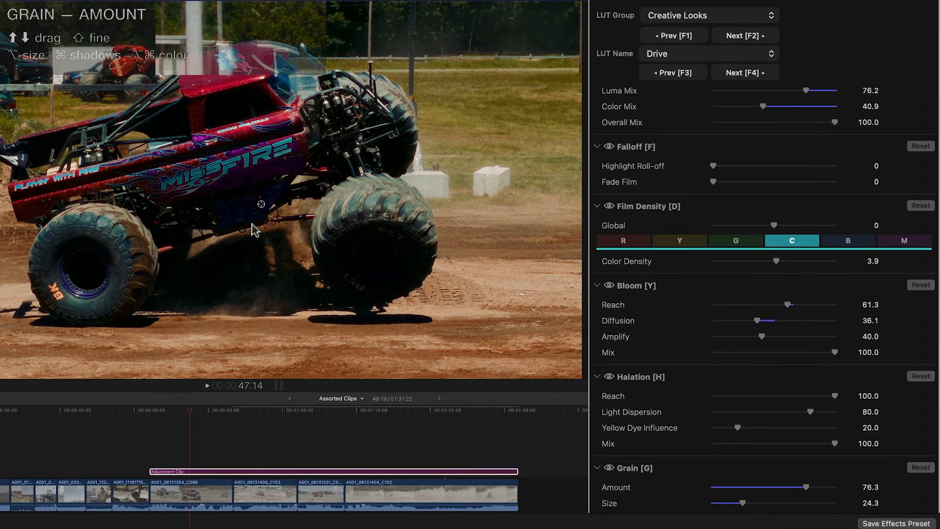
click(156, 411)
key(space)
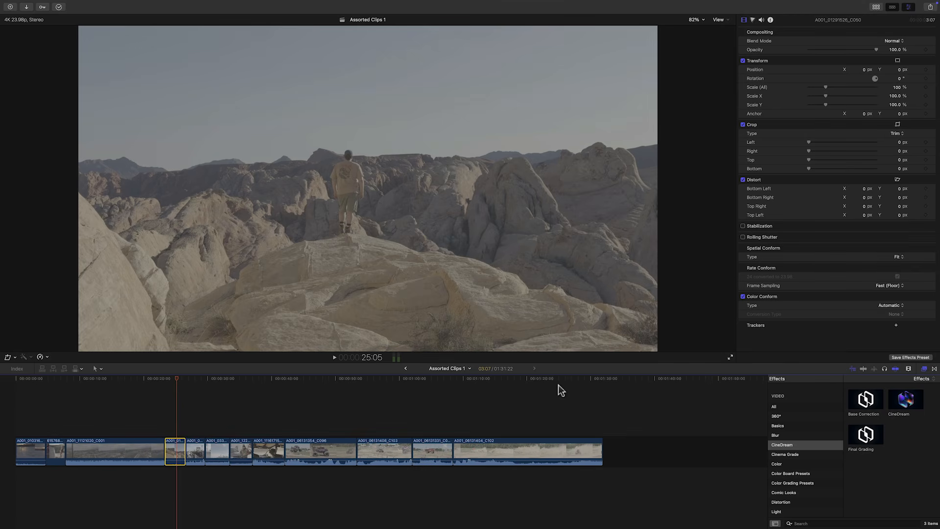
- Apply the CineDream effect to all clips in the Assorted Clips 1 timeline and open its full controls window
drag(546, 409, 30, 499)
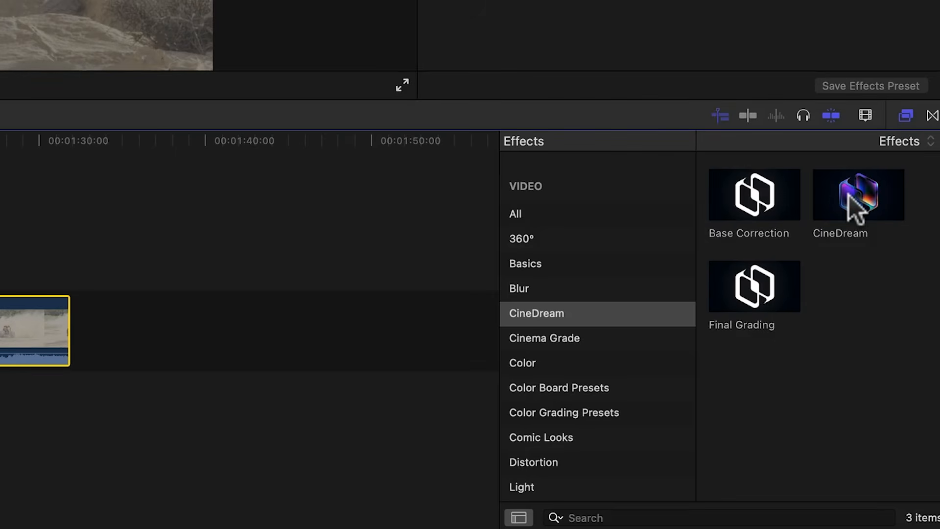
double_click(852, 196)
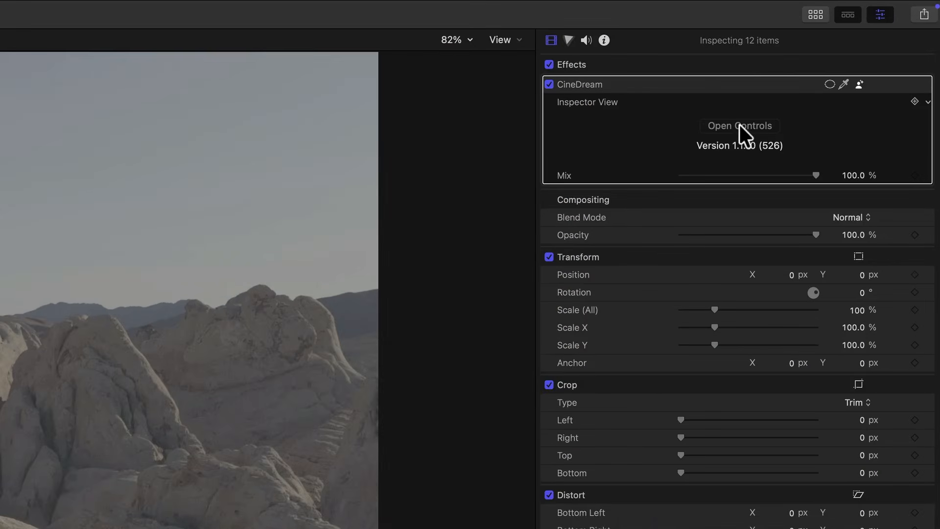
click(766, 108)
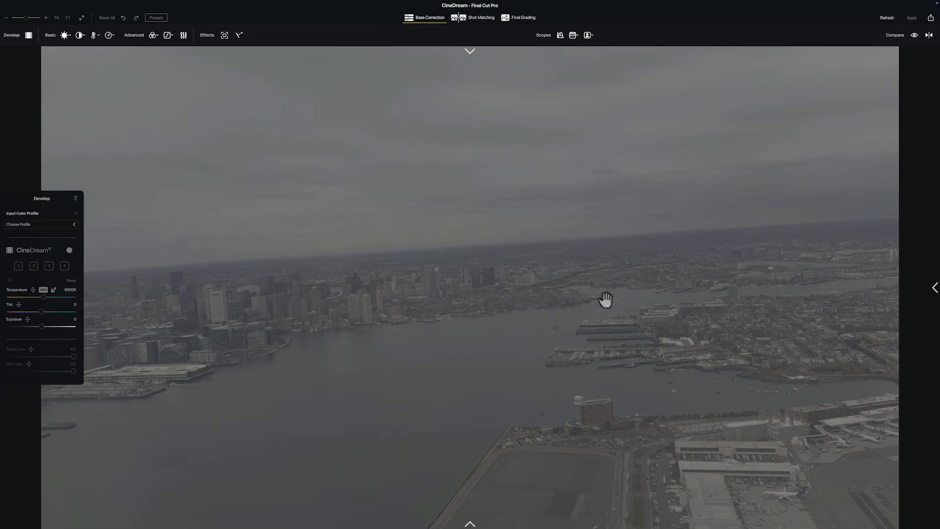
- Show the filmstrip, select the desert hiker clip and set its input color profile to Apple Log 2
click(470, 526)
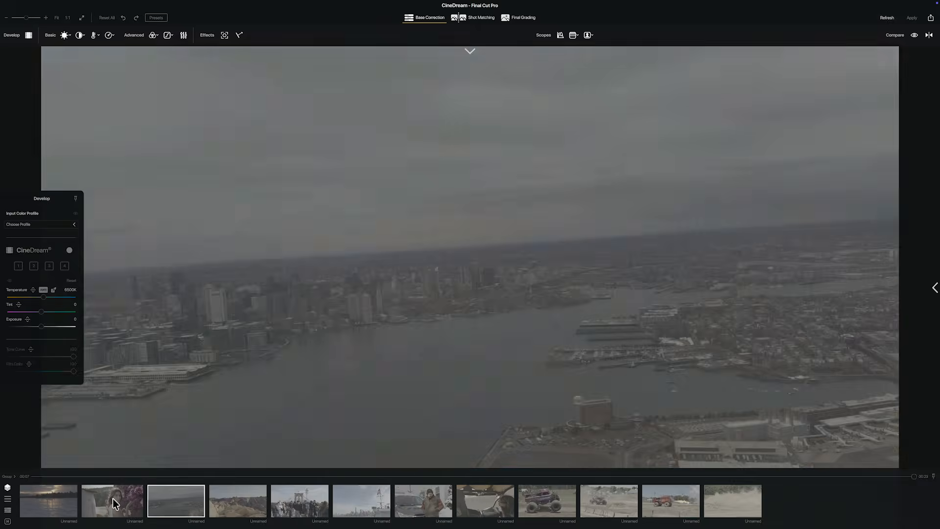
click(240, 504)
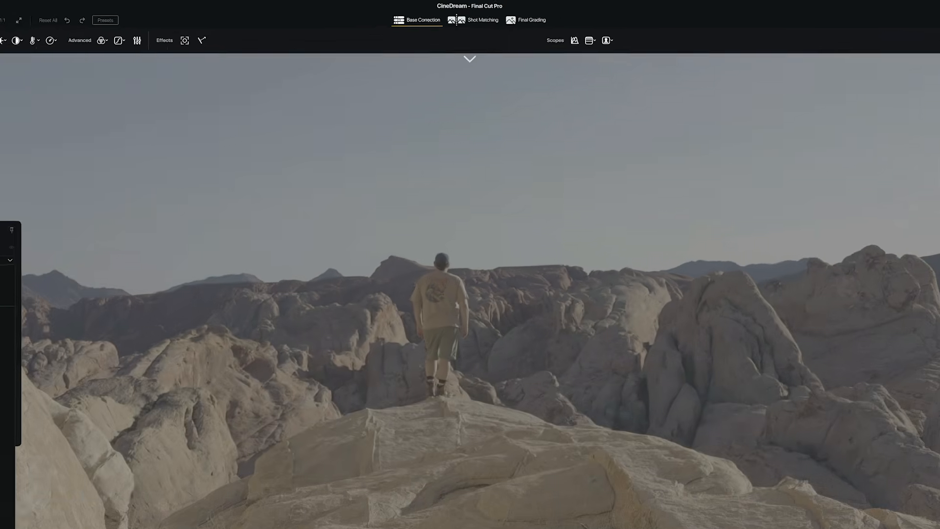
click(44, 224)
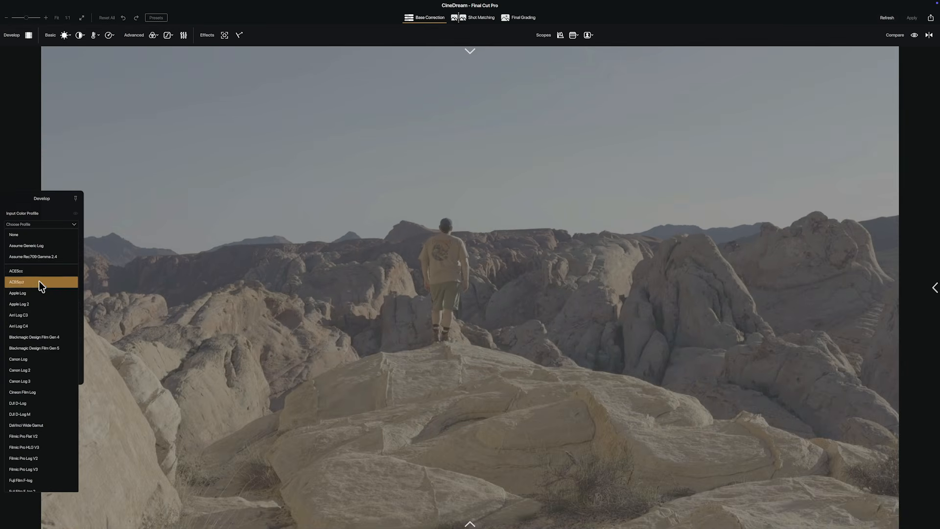
click(37, 302)
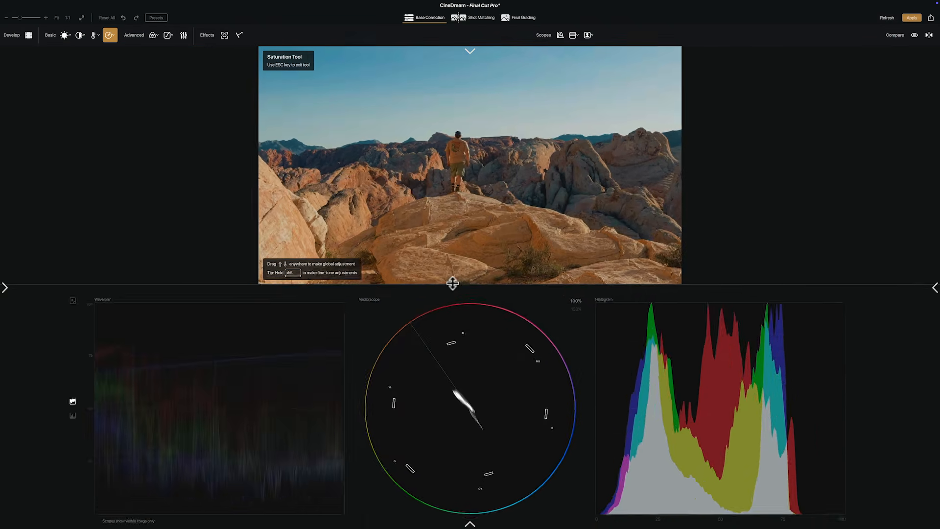
- Enlarge the preview above the scopes and try the filmstrip filters, including the one showing only uncorrected clips
drag(453, 284, 445, 355)
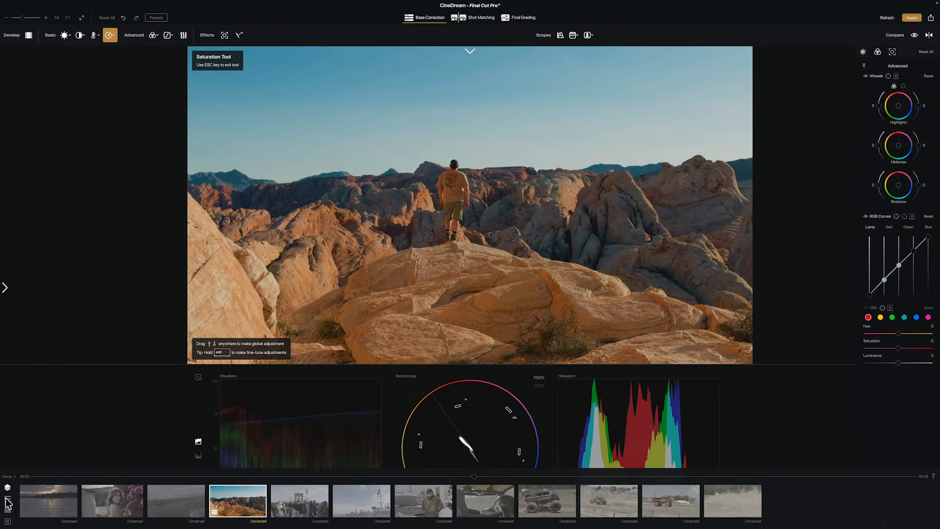
click(7, 504)
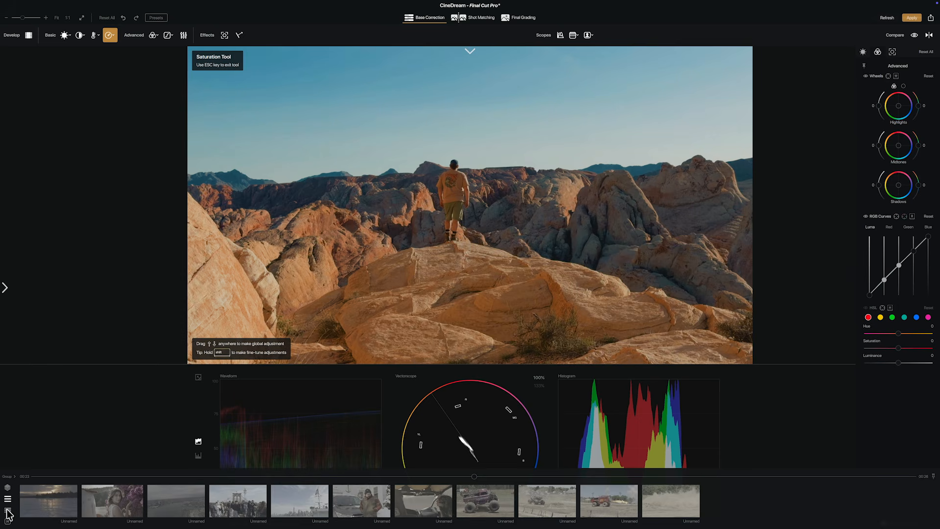
click(7, 513)
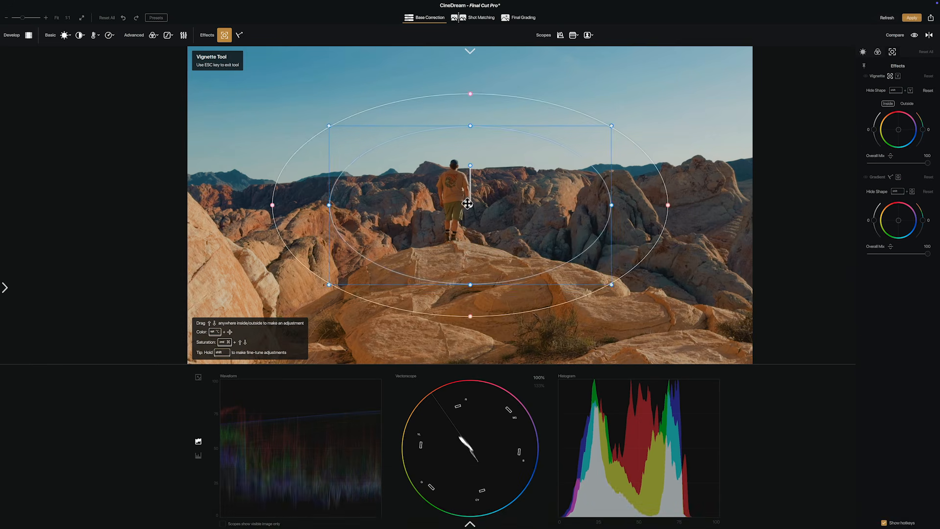
- Reposition and reshape the vignette on the desert hiker clip
drag(468, 203, 493, 200)
drag(695, 175, 693, 175)
drag(649, 201, 794, 200)
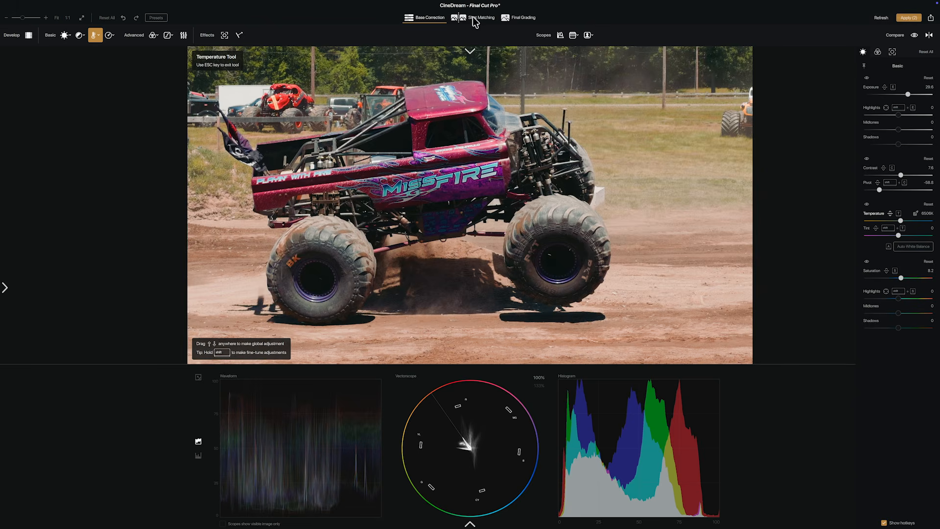
- Put the four monster truck shots into the yellow group for Shot Matching
click(474, 19)
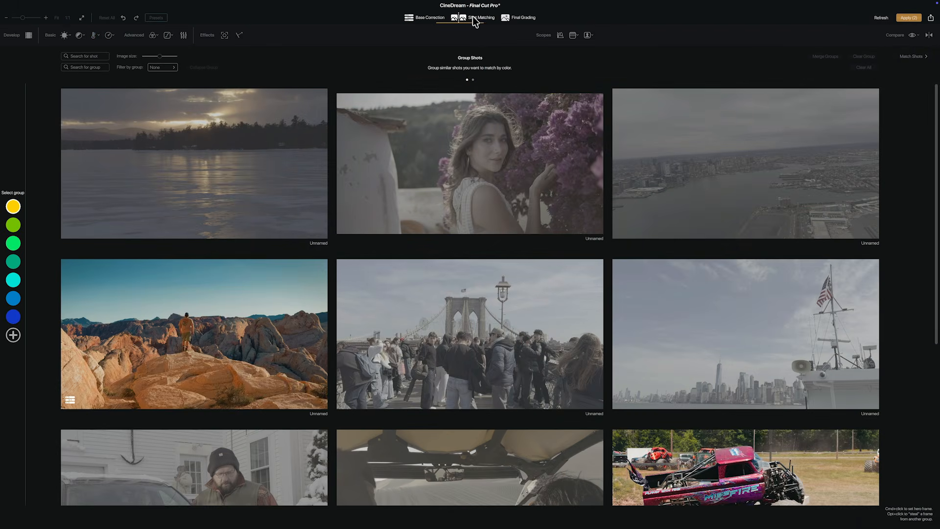
scroll(508, 211, down, 5)
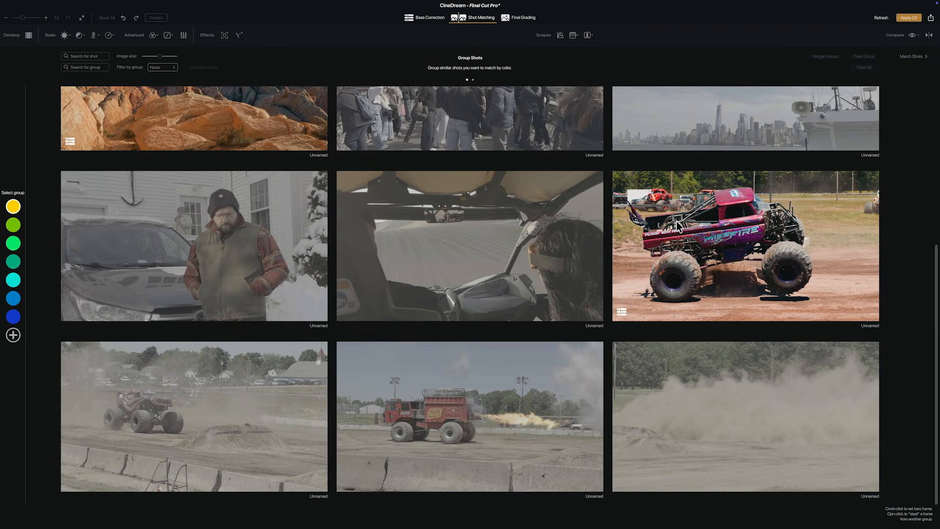
click(678, 225)
click(290, 393)
click(473, 400)
click(663, 404)
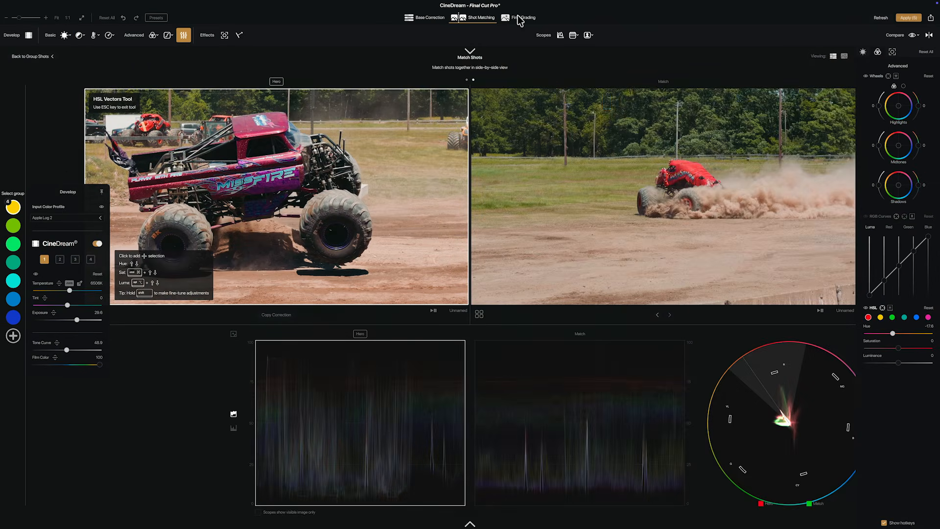
- Apply the Drive LUT in Final Grading with Luma 32.7 and Color 75.2, and check it across the four monster truck clips
click(518, 18)
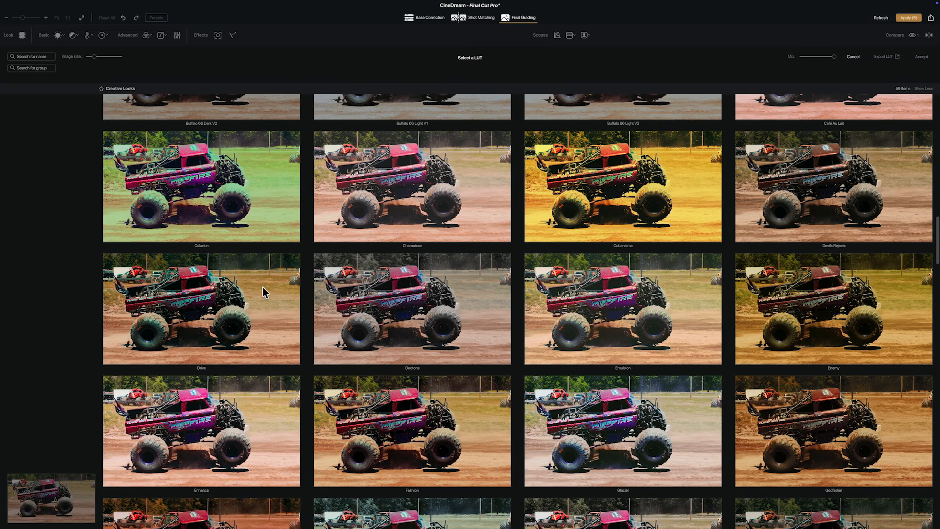
click(263, 288)
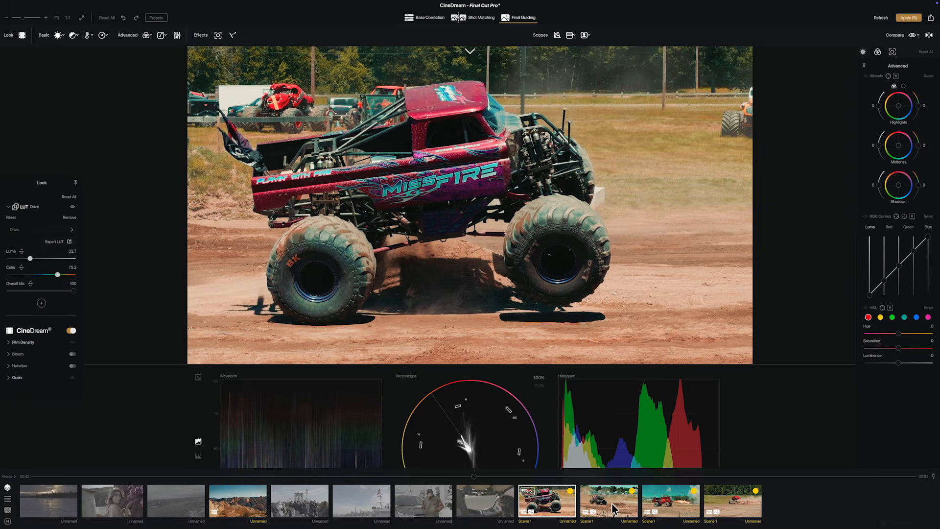
click(612, 504)
click(678, 500)
click(739, 509)
click(686, 507)
click(607, 506)
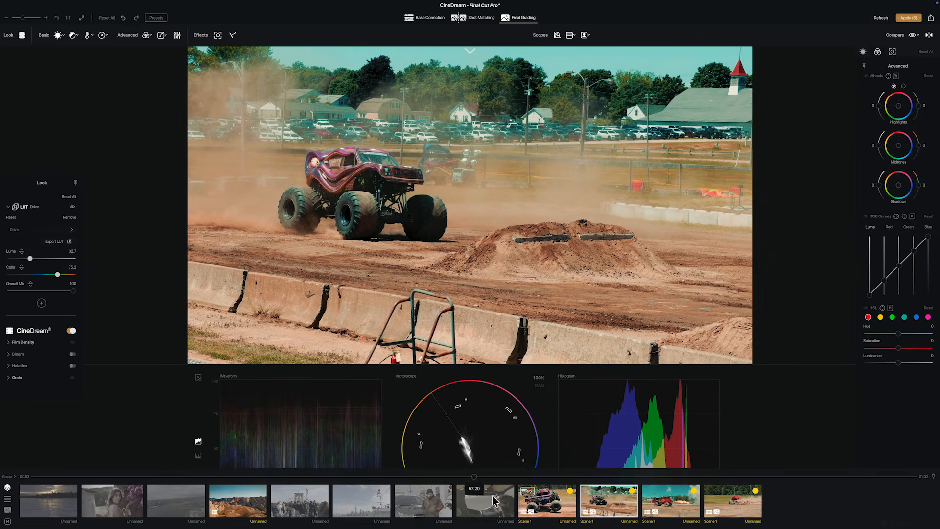
click(543, 503)
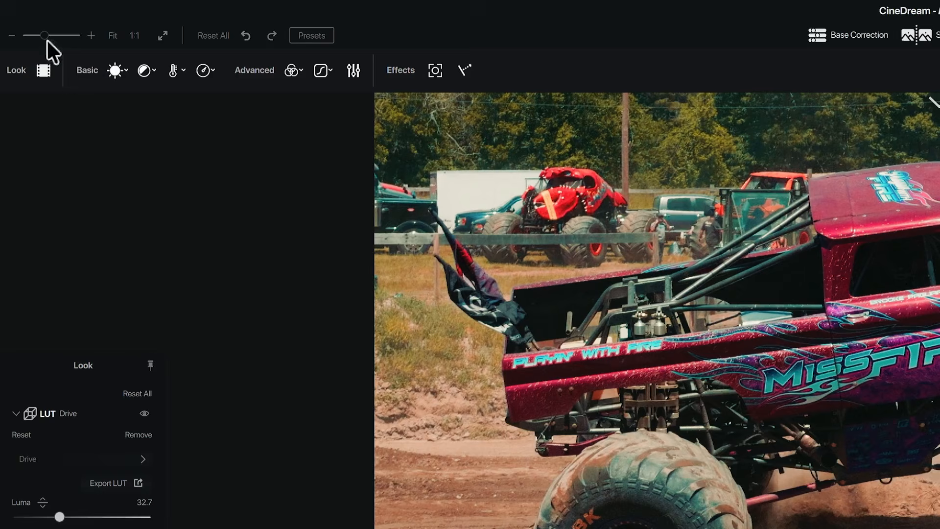
- Add the ASCEND folder to the LUT search folders in CineDream's preferences
click(59, 7)
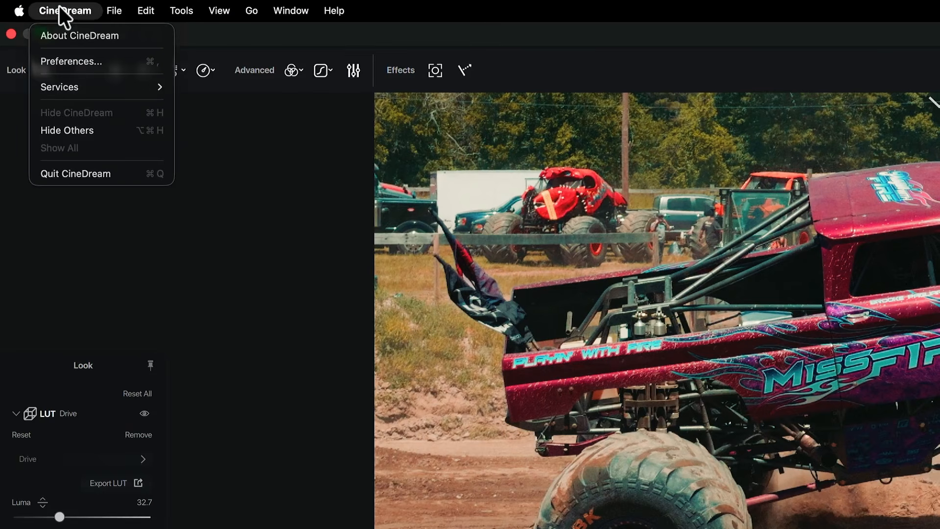
click(74, 60)
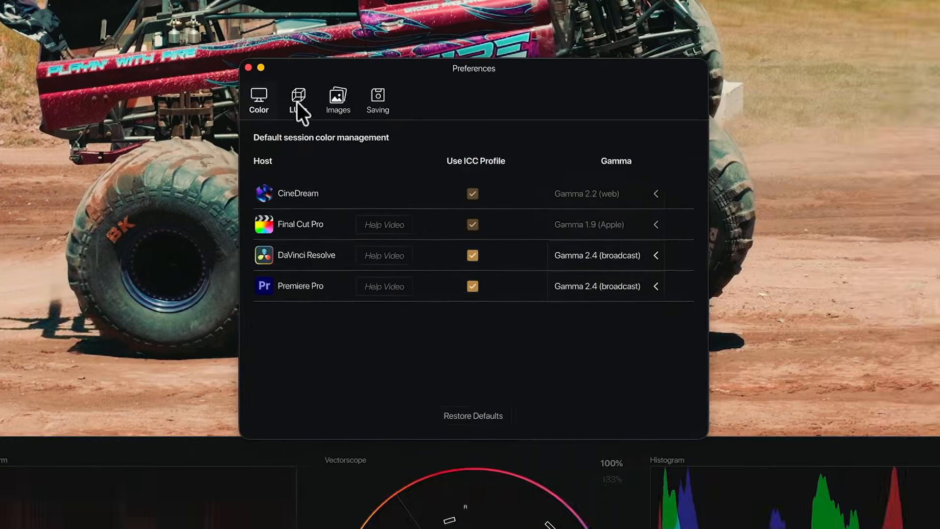
click(718, 361)
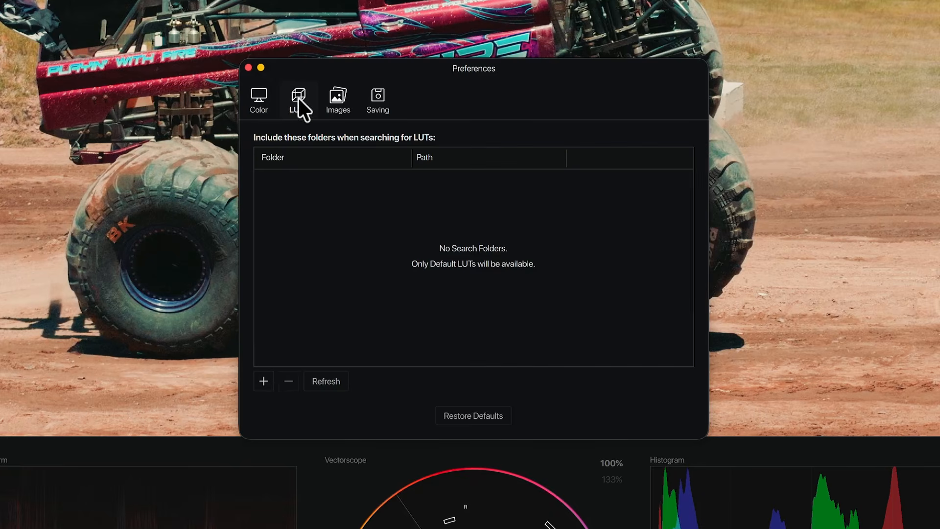
click(265, 381)
click(142, 138)
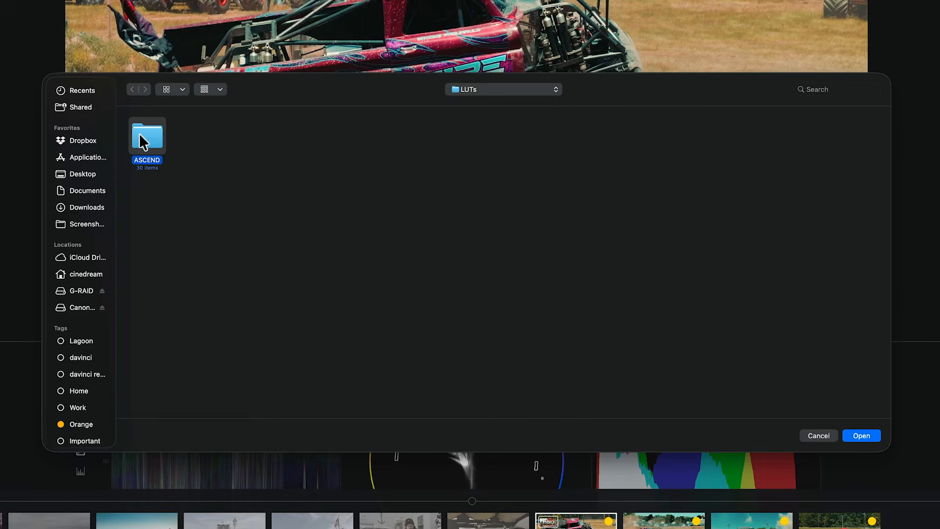
click(860, 435)
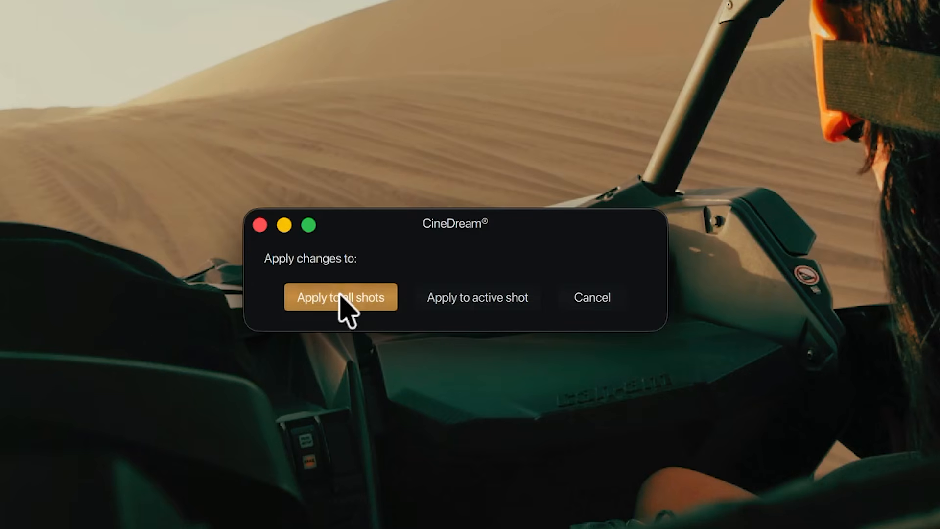
- Apply the grading changes to all shots and review the opening of the Assorted Clips 1 timeline in Final Cut Pro
click(341, 300)
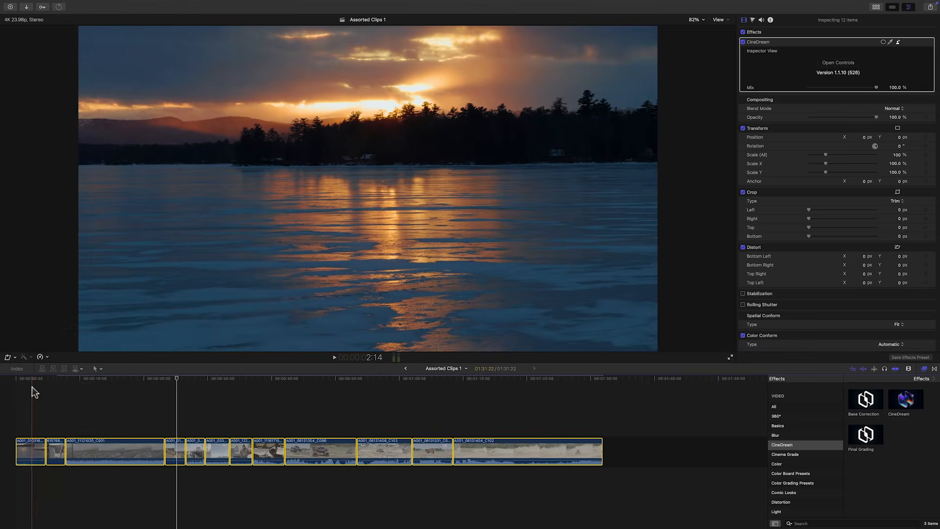
click(32, 380)
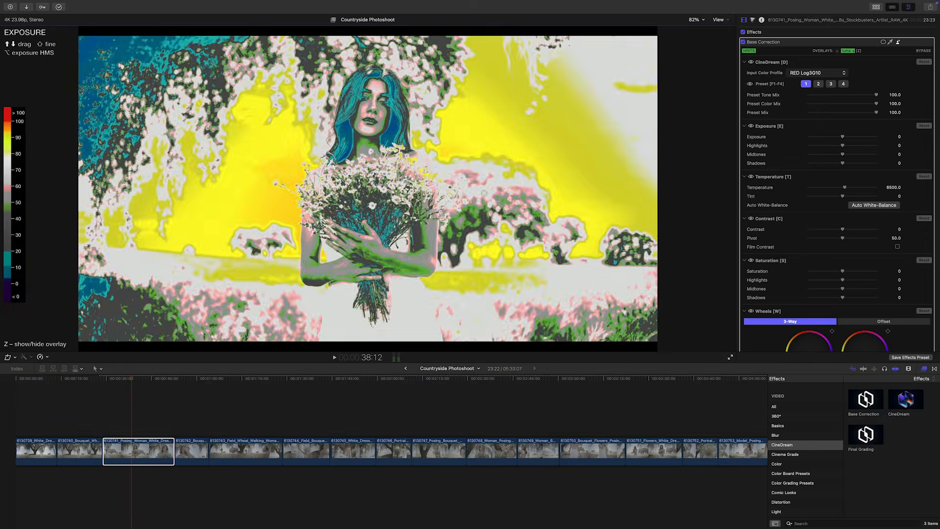
- Balance the flower bouquet portrait in Base Correction by adjusting exposure, applying Auto White-Balance, enabling Film Contrast and tuning the contrast
drag(484, 193, 483, 208)
click(866, 205)
key(t)
key(t)
click(898, 246)
key(c)
drag(506, 160, 506, 170)
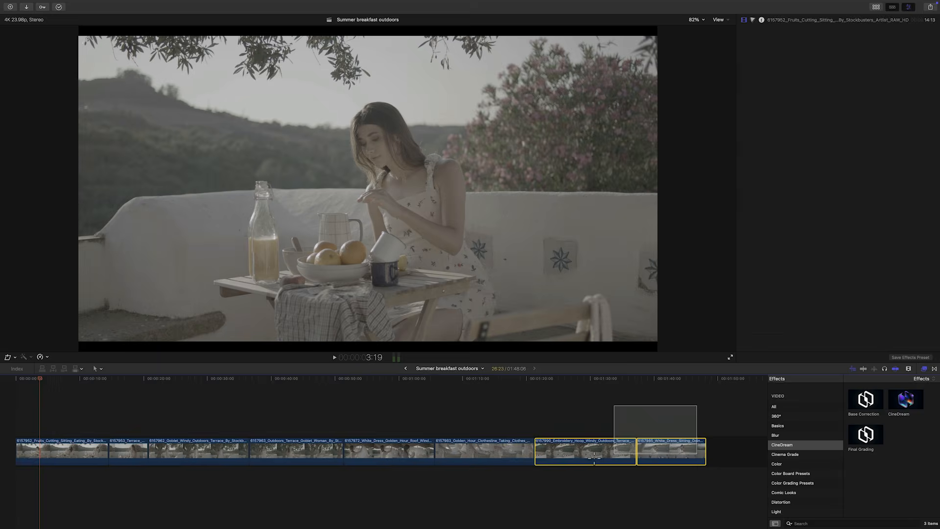
- Apply the CineDream effect to all Summer breakfast outdoors clips and open its full controls in Base Correction
drag(595, 459, 54, 458)
double_click(906, 399)
click(844, 61)
click(426, 18)
- Develop the breakfast shot with the RED Log3G10 input profile and preset 3, setting exposure to -3.6 and temperature to 6579K
click(70, 225)
click(41, 425)
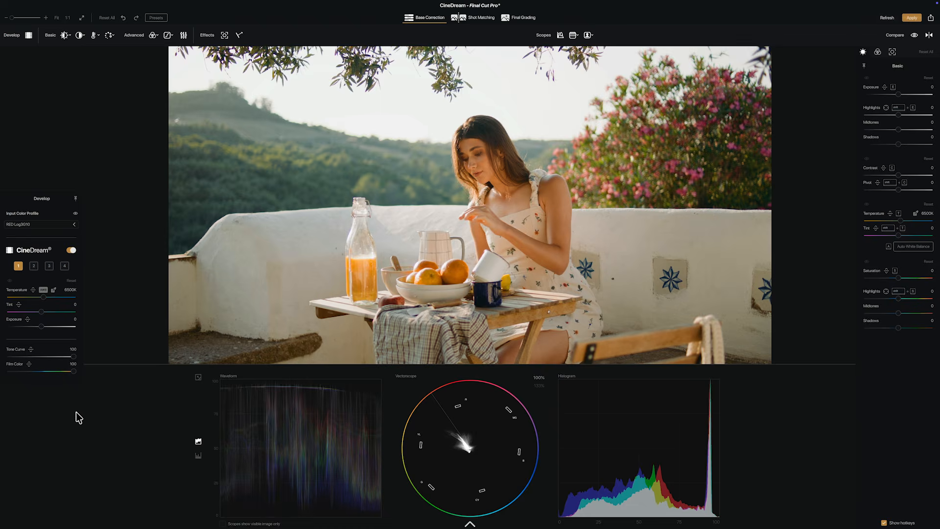
key(t)
click(49, 266)
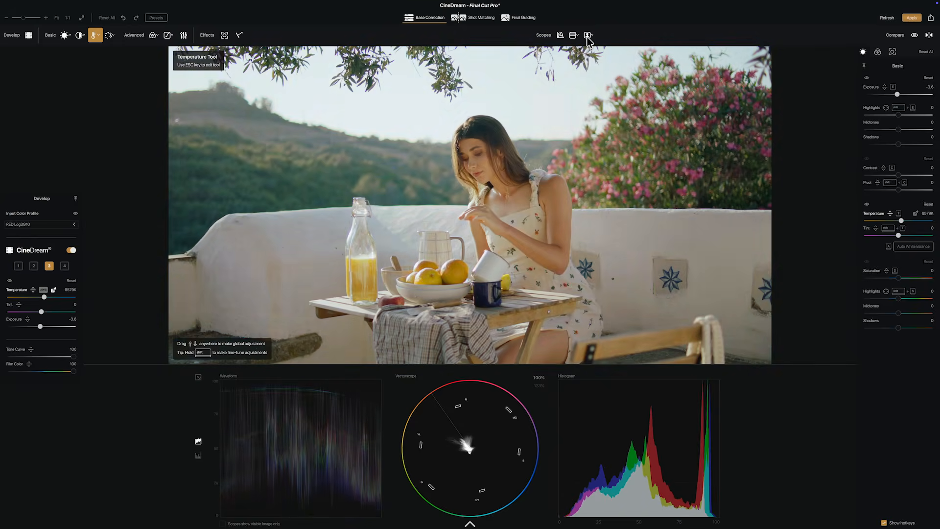
- Set the breakfast shot's tint to -6.2 and bring up the contrast and color wheel tools on the image
key(shift+t)
drag(525, 115, 524, 126)
key(c)
key(w)
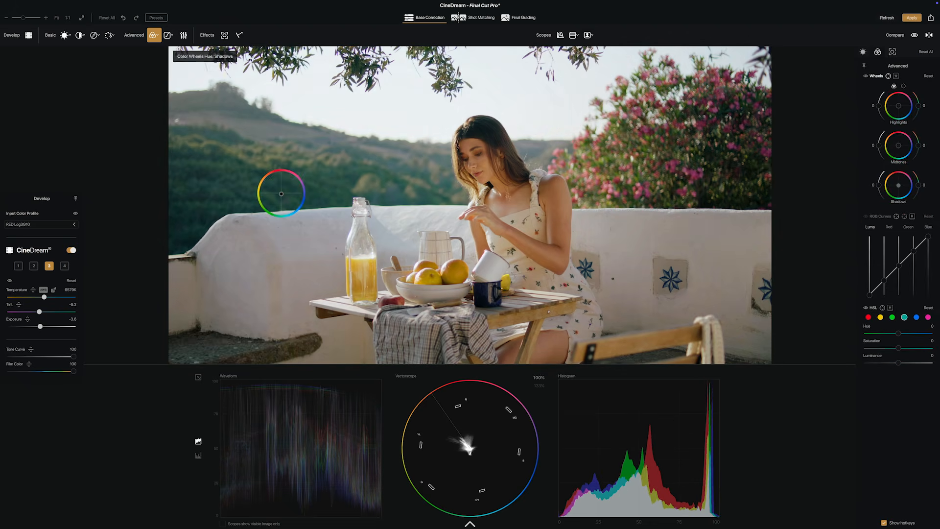
- Adjust the greens with the HSL tool in Final Grading, setting hue to -7.7 and saturation to -39
key(h)
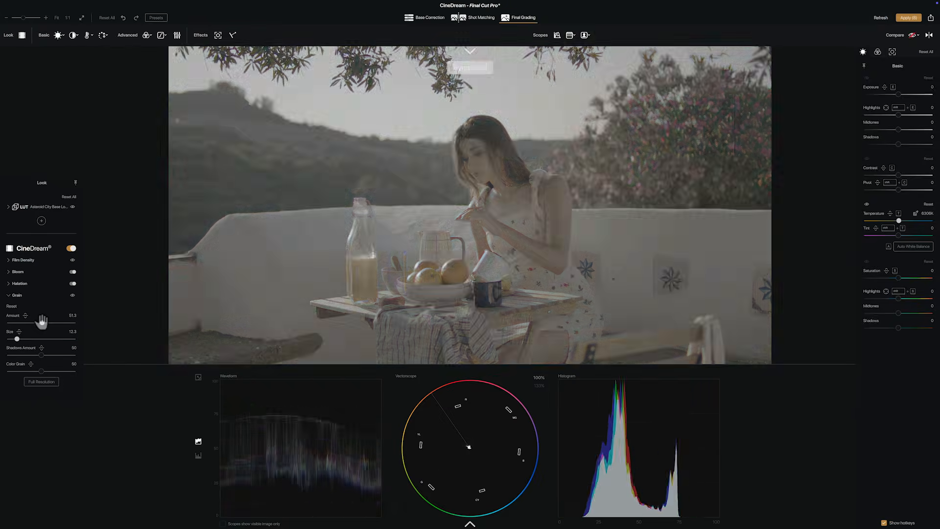
key(h)
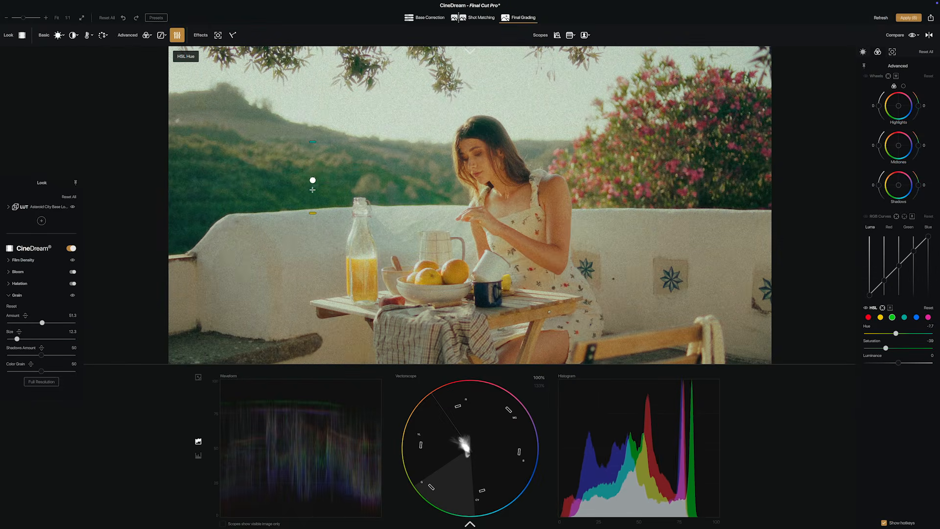